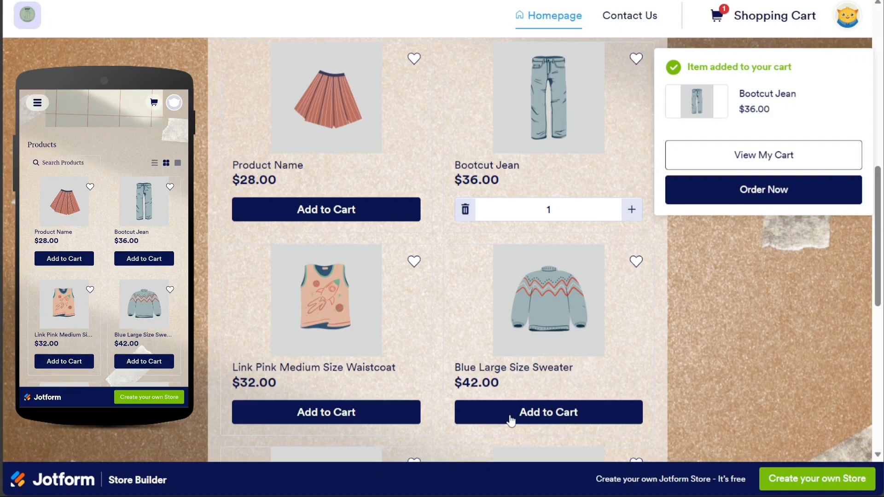
# Step: Raise the Bootcut Jean quantity to 2 in the demo store and increase it again in the shopping cart
pyautogui.click(632, 210)
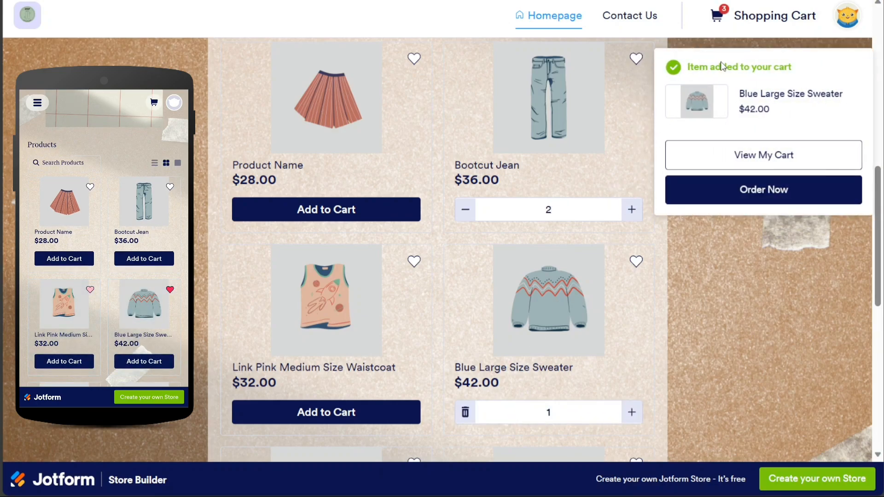
pyautogui.click(748, 29)
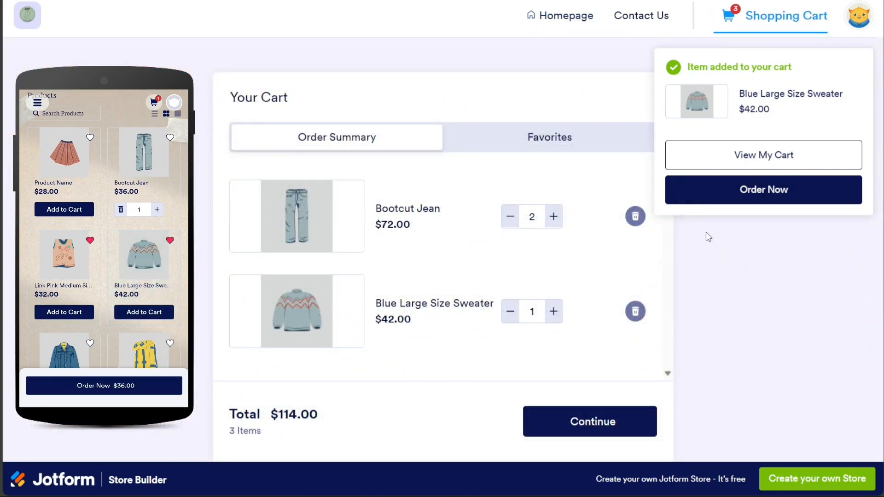
pyautogui.click(553, 216)
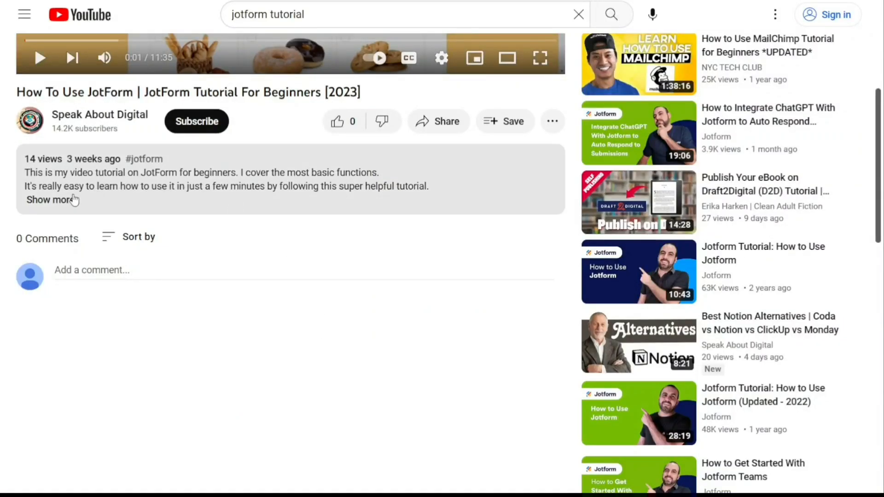
# Step: Switch to YouTube and expand the description of the JotForm tutorial video
pyautogui.click(61, 201)
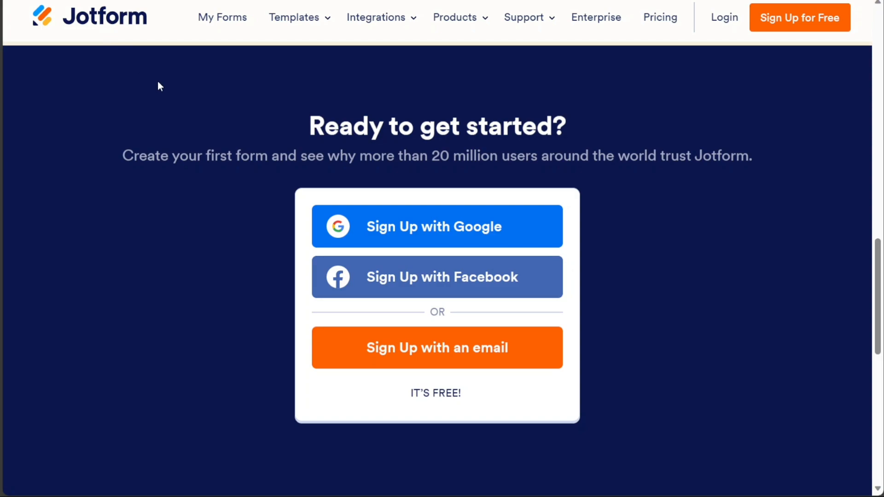
# Step: Look through the payment gateways available for the Second Hand Store App and close the store properties
pyautogui.moveTo(467, 33)
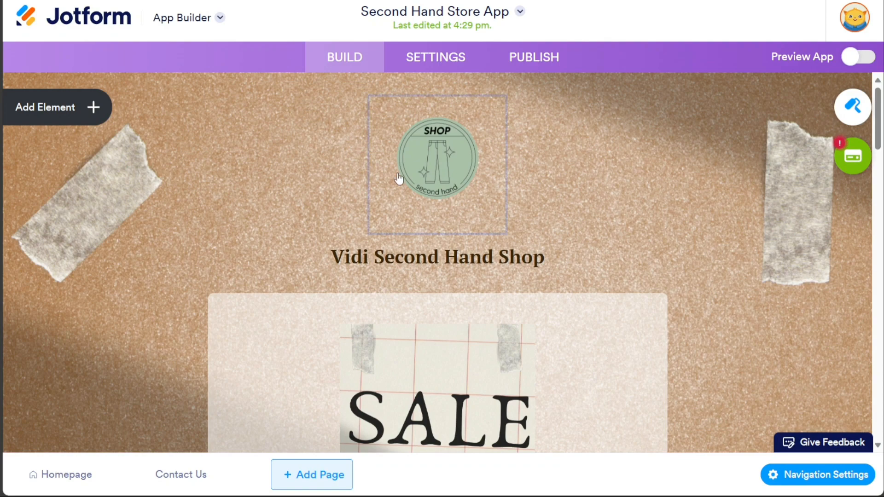
pyautogui.click(850, 161)
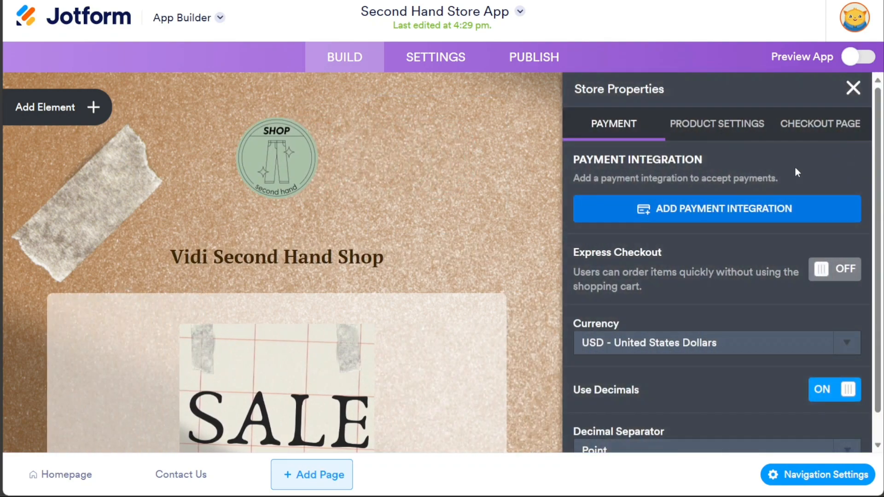
pyautogui.click(707, 219)
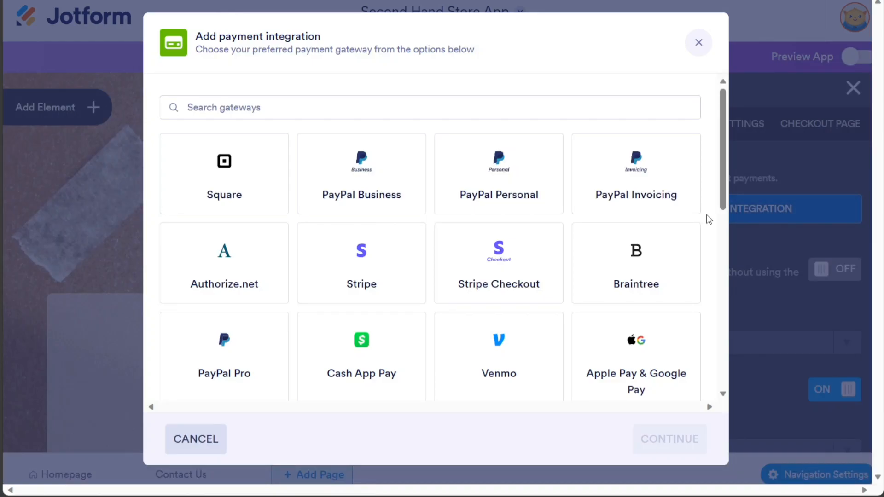
pyautogui.moveTo(722, 194)
pyautogui.mouseDown()
pyautogui.moveTo(706, 349)
pyautogui.moveTo(713, 195)
pyautogui.mouseUp()
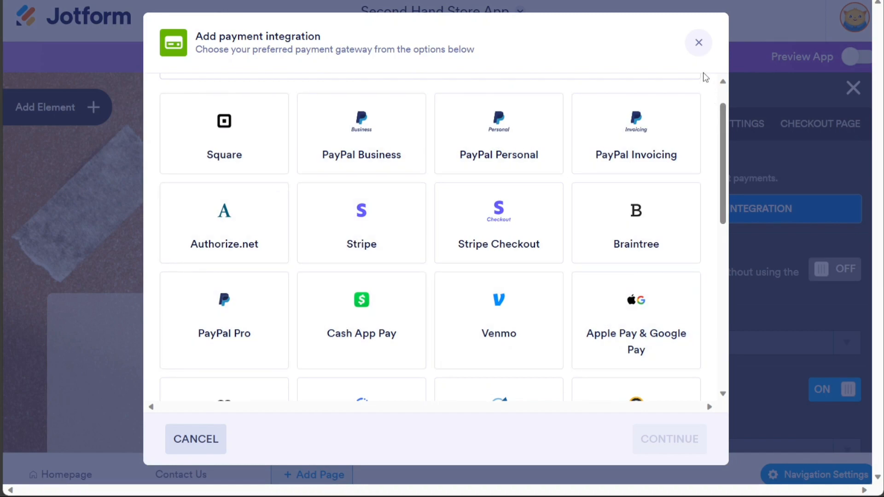
pyautogui.click(698, 43)
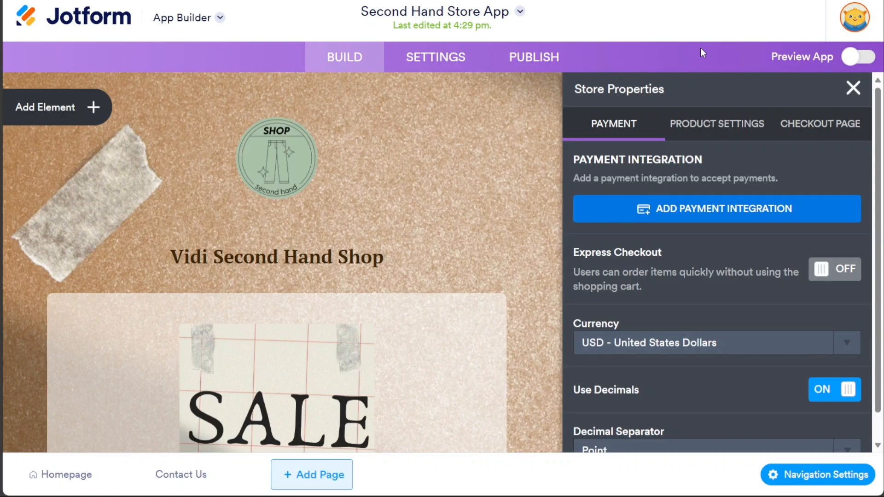
pyautogui.click(852, 88)
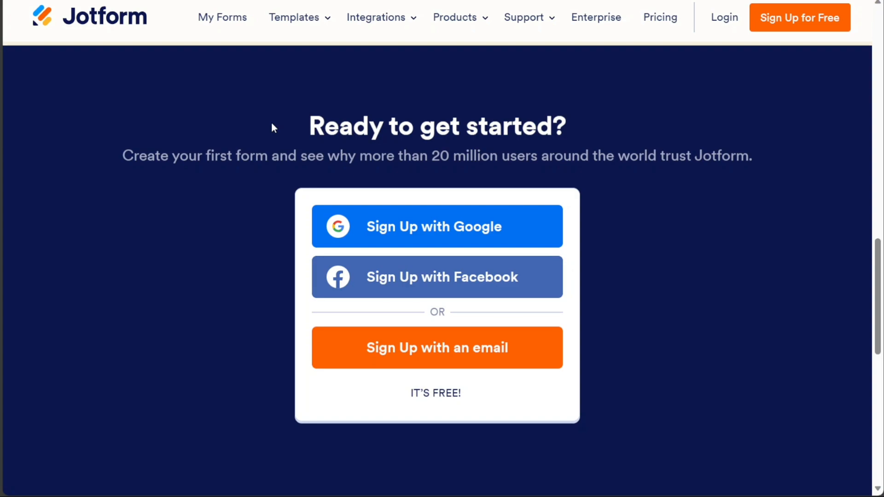
# Step: Highlight the sign-up page heading and show the full description of the JotForm tutorial video on YouTube
pyautogui.moveTo(304, 129); pyautogui.dragTo(564, 134)
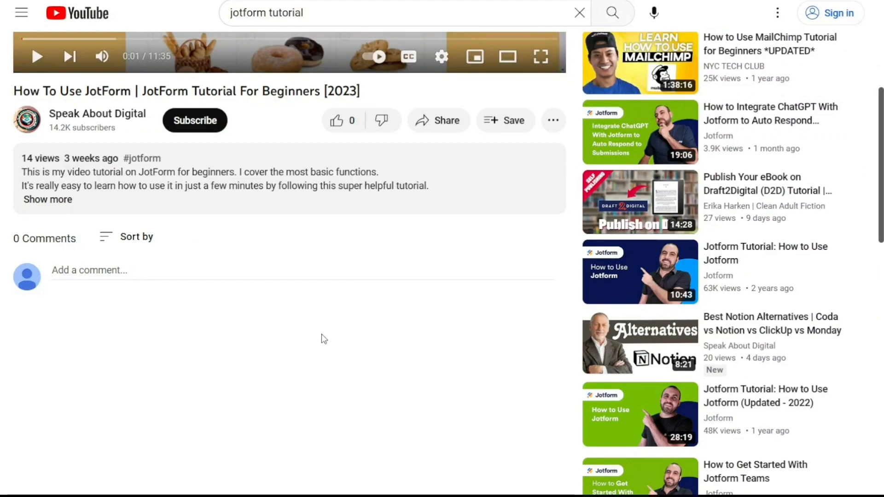
pyautogui.click(57, 202)
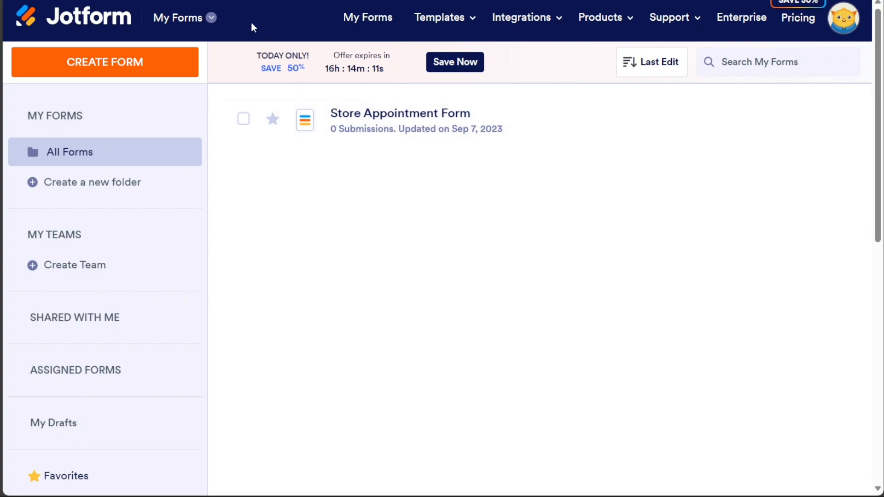
# Step: Go to My Apps and start creating a new app from a template
pyautogui.click(210, 20)
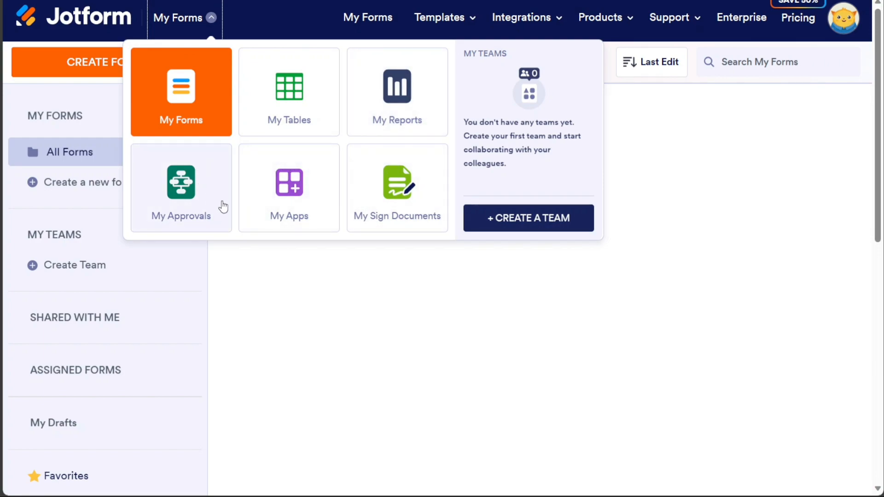
pyautogui.click(291, 211)
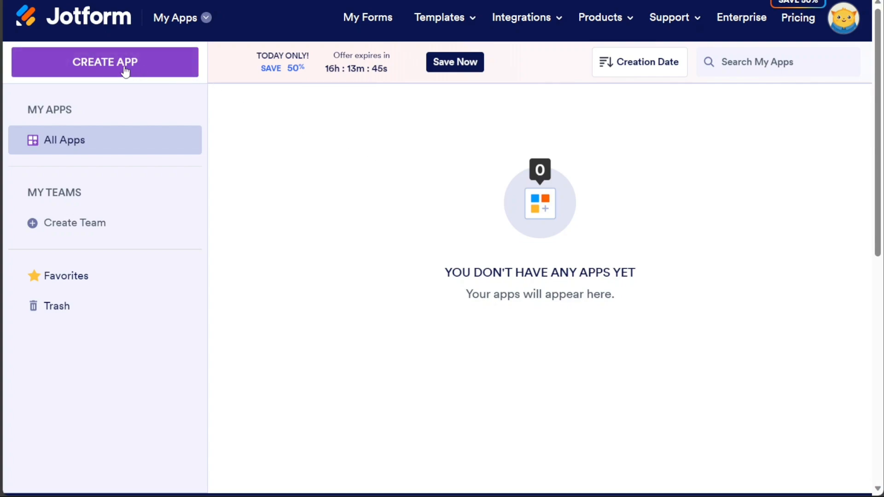
pyautogui.click(100, 74)
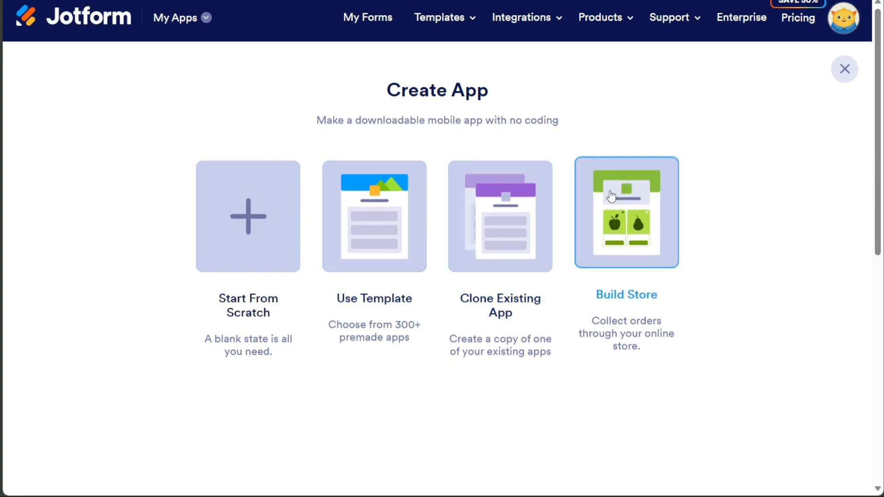
pyautogui.click(383, 223)
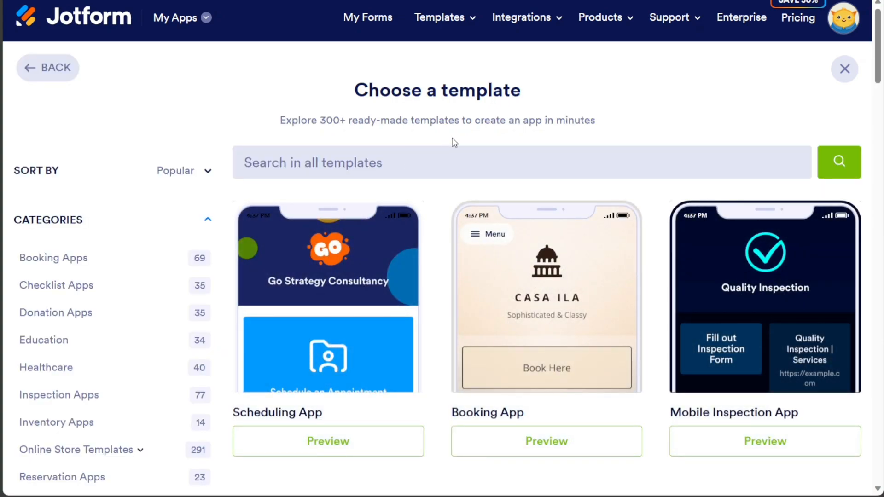
# Step: Look through the subcategories of Online Store Templates in the template gallery
pyautogui.moveTo(878, 89); pyautogui.dragTo(880, 106)
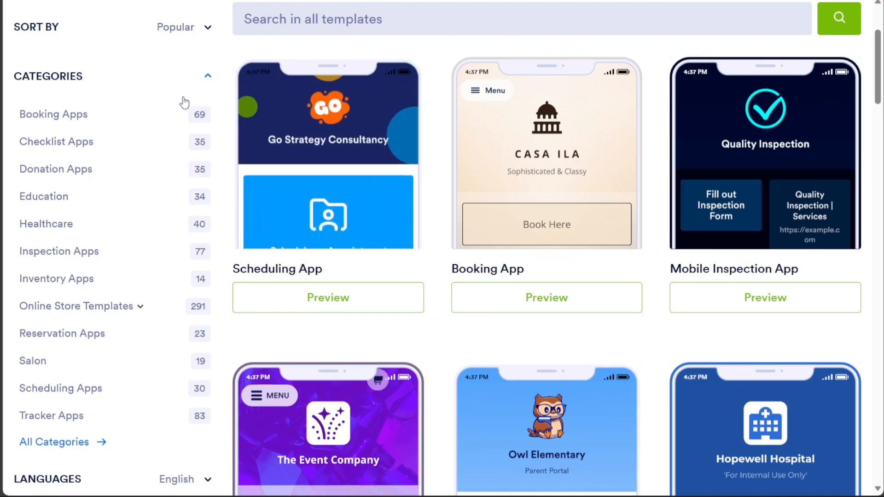
pyautogui.click(141, 307)
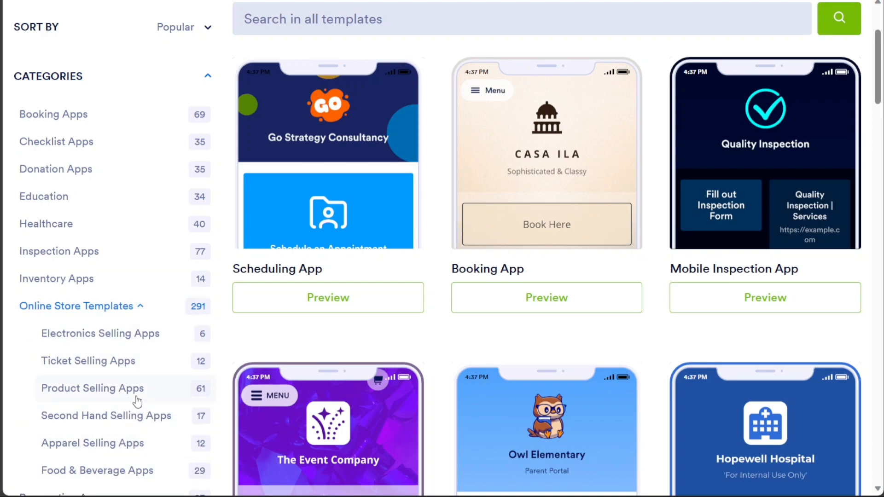
pyautogui.click(144, 309)
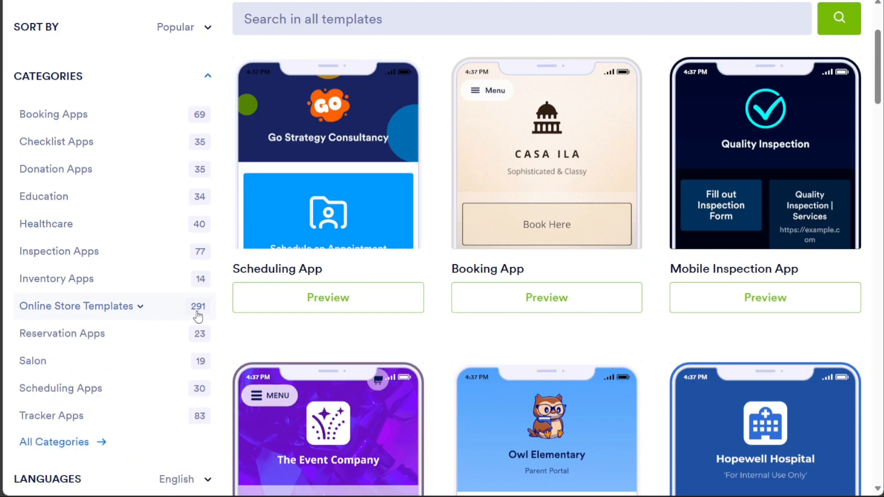
# Step: Search all app templates for "flower"
pyautogui.click(345, 21)
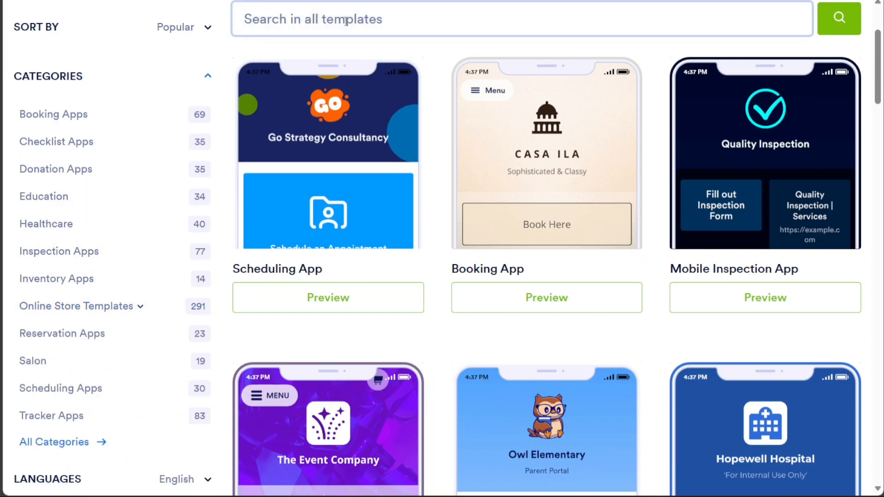
pyautogui.write('flower')
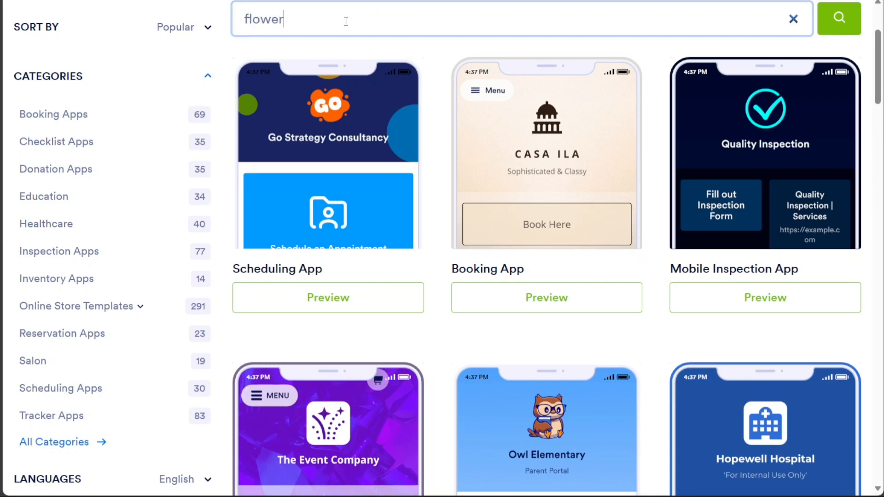
pyautogui.click(834, 23)
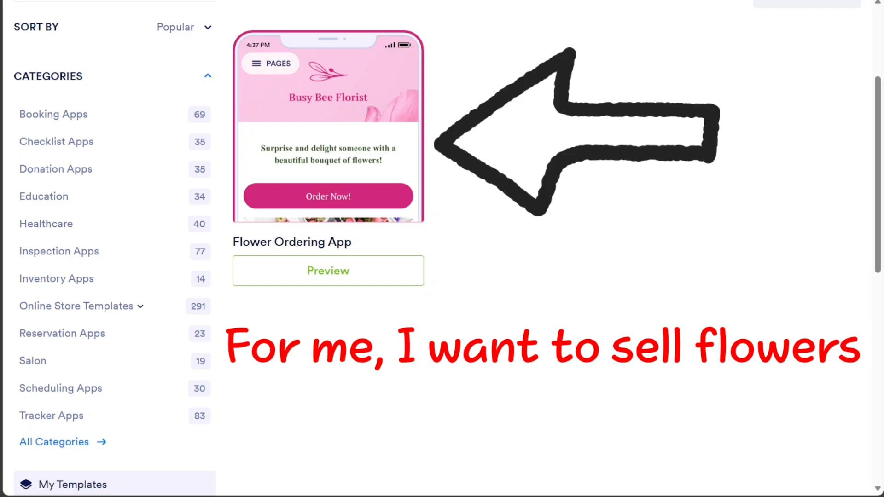
# Step: Preview the Flower Ordering App template and use it for the new app
pyautogui.moveTo(366, 130)
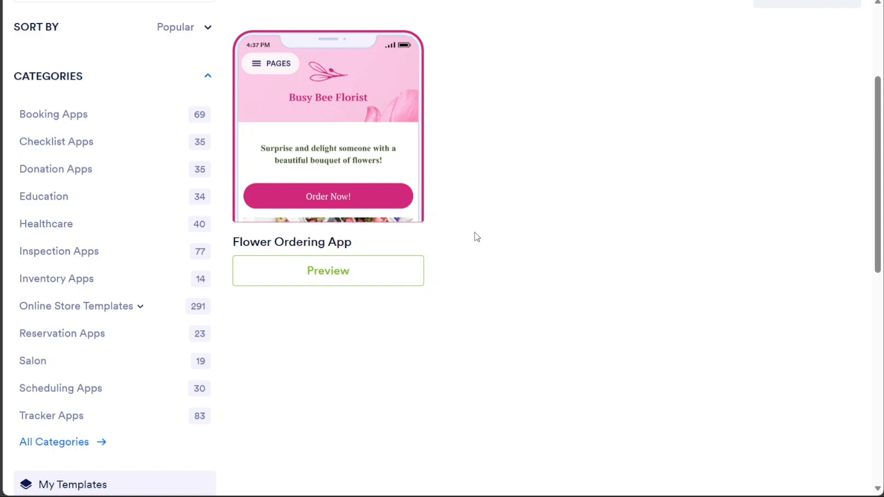
pyautogui.click(367, 270)
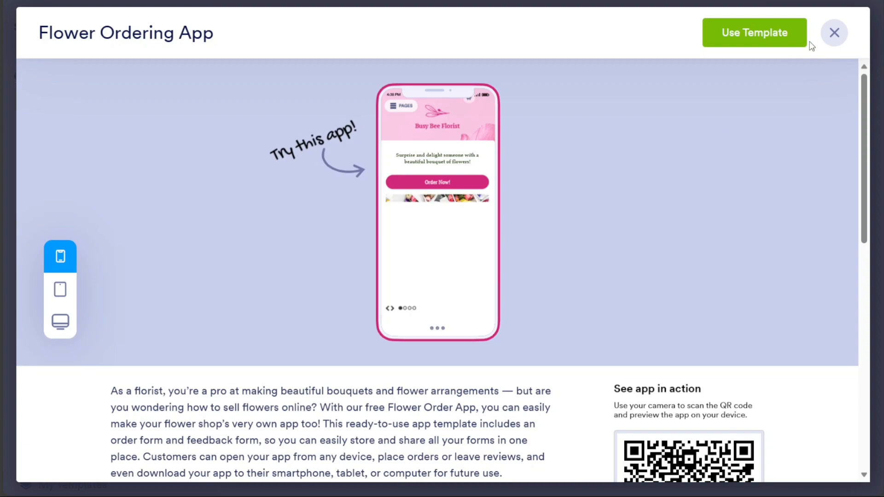
pyautogui.click(764, 36)
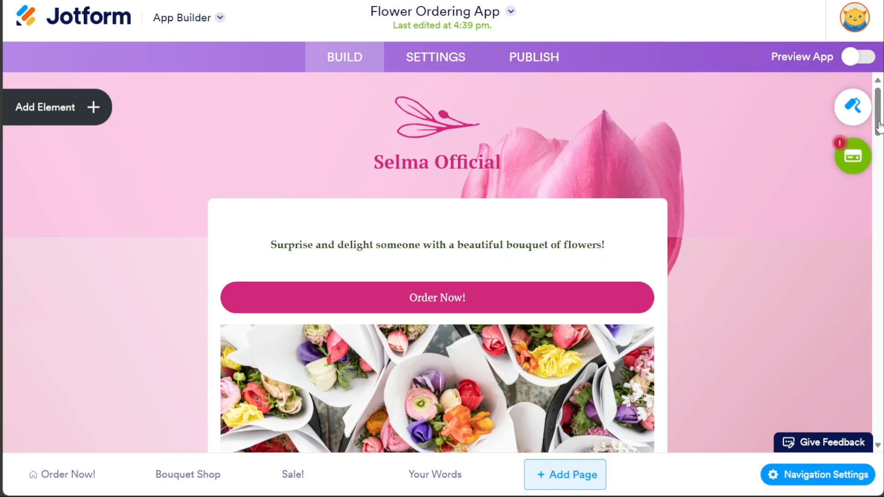
# Step: Examine the flower app's template content from the Order Now! page through Bouquet Shop and Sale! to Your Words
pyautogui.moveTo(879, 126)
pyautogui.mouseDown()
pyautogui.moveTo(879, 192)
pyautogui.moveTo(878, 124)
pyautogui.moveTo(878, 138)
pyautogui.mouseUp()
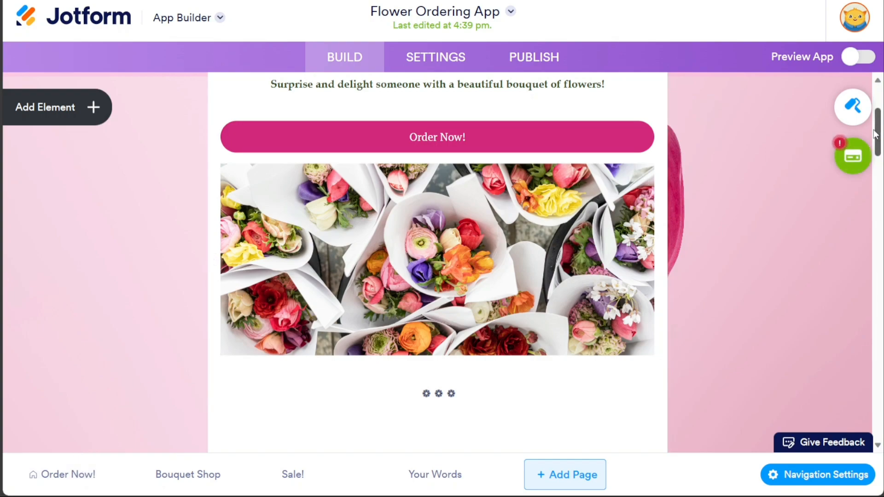
pyautogui.scroll(-1, 875, 134)
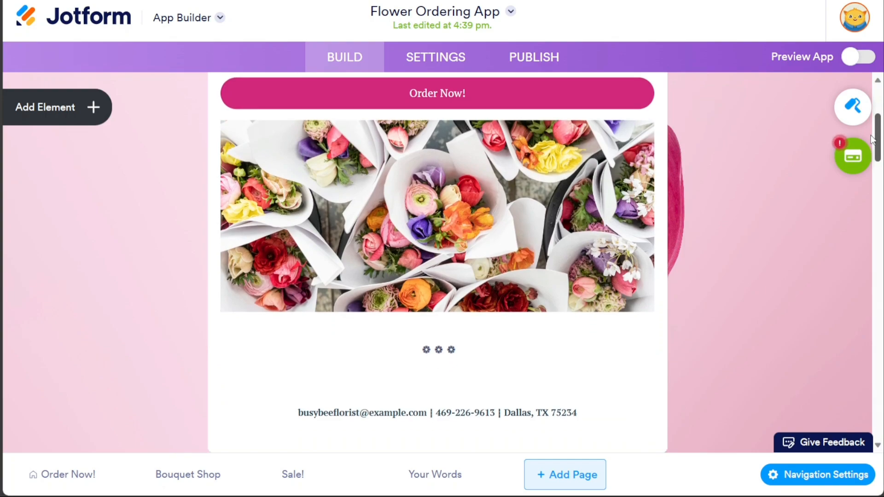
pyautogui.scroll(-1, 873, 138)
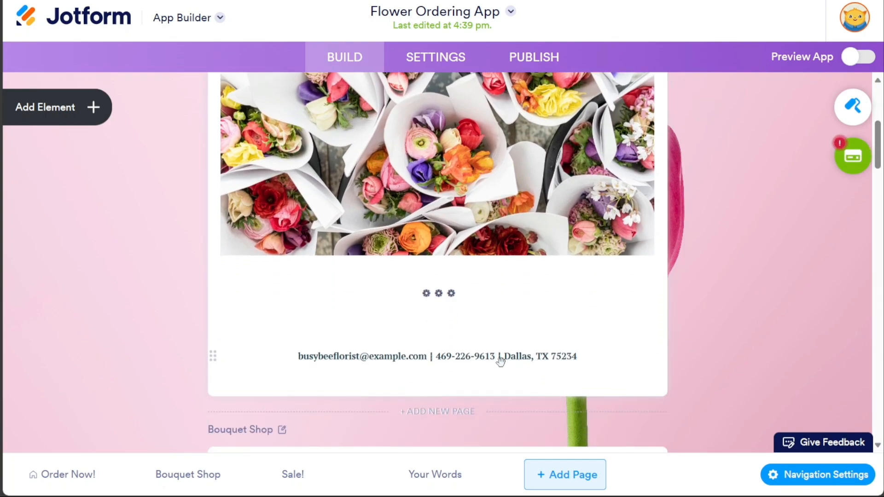
pyautogui.click(519, 361)
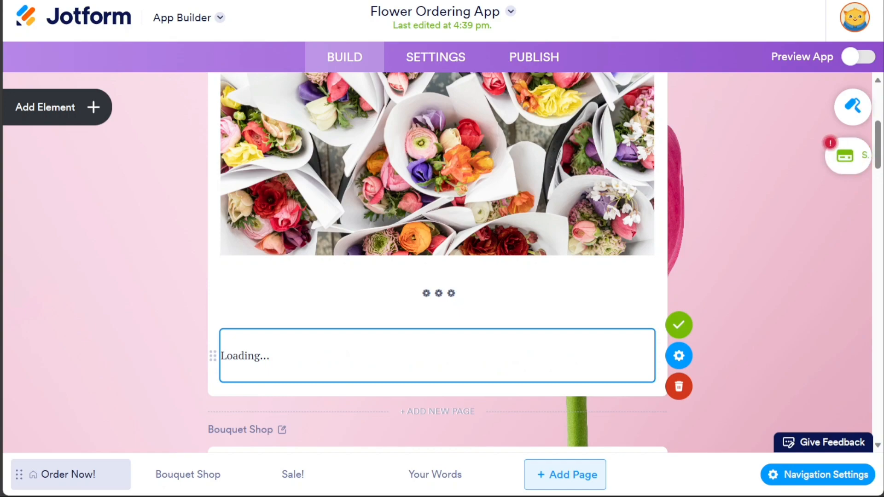
pyautogui.scroll(-6, 880, 197)
pyautogui.scroll(-1, 879, 197)
pyautogui.scroll(-3, 880, 198)
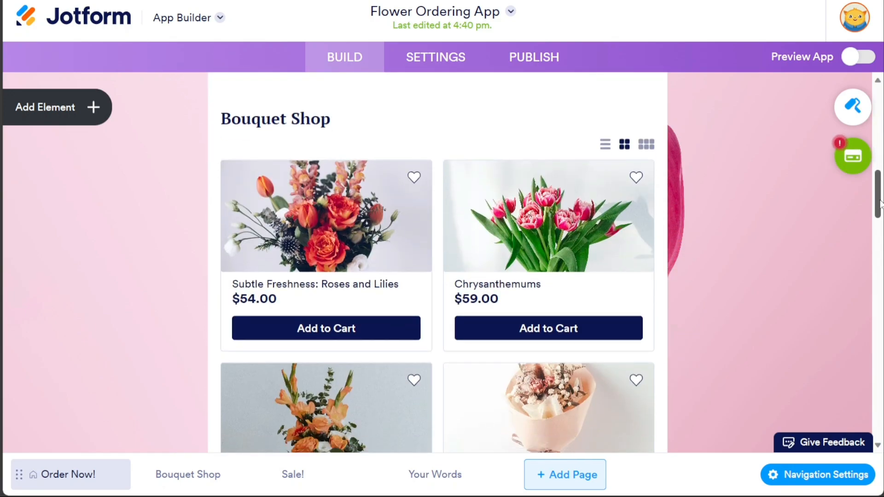
pyautogui.moveTo(877, 226); pyautogui.dragTo(876, 306)
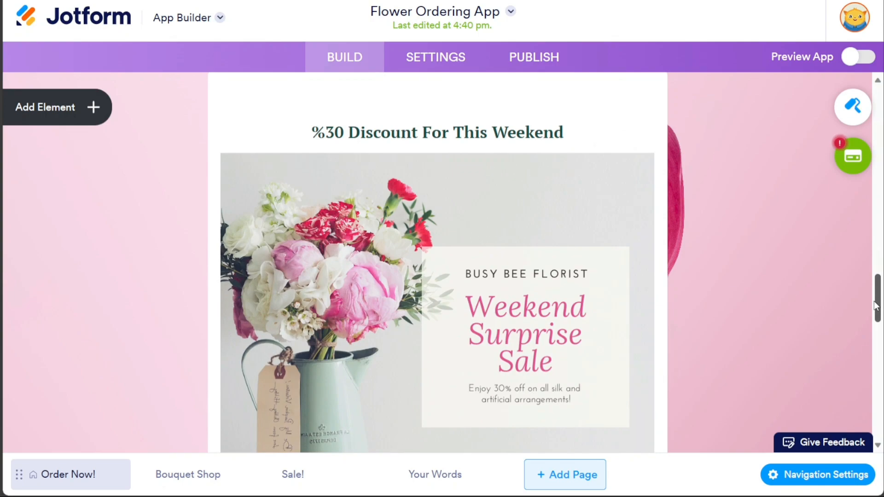
pyautogui.moveTo(880, 306); pyautogui.dragTo(880, 377)
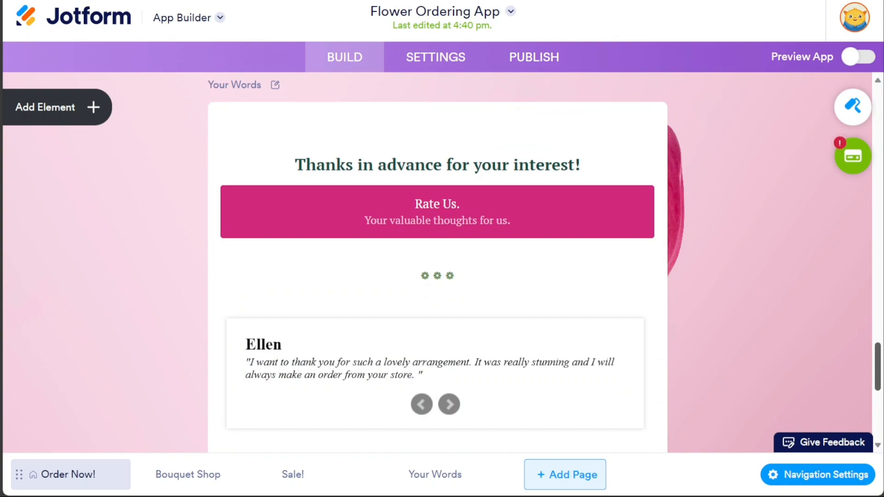
# Step: Add a new page after the Your Words page and delete it again
pyautogui.click(573, 481)
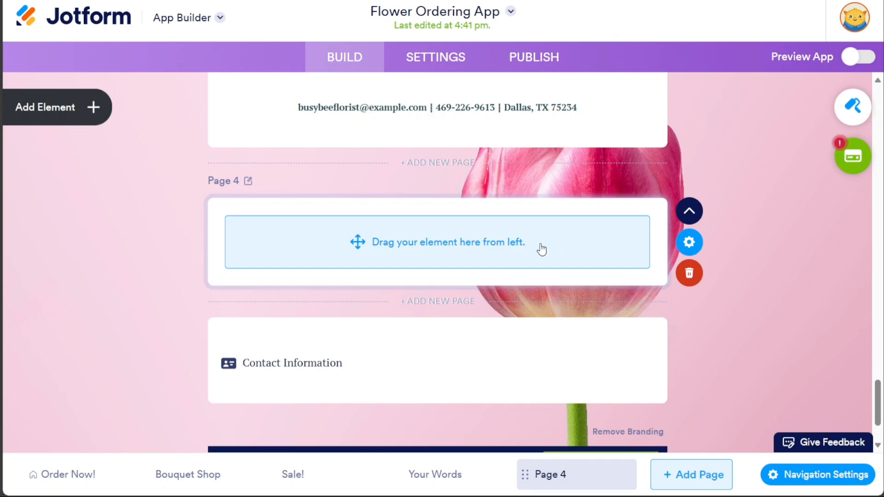
pyautogui.click(695, 275)
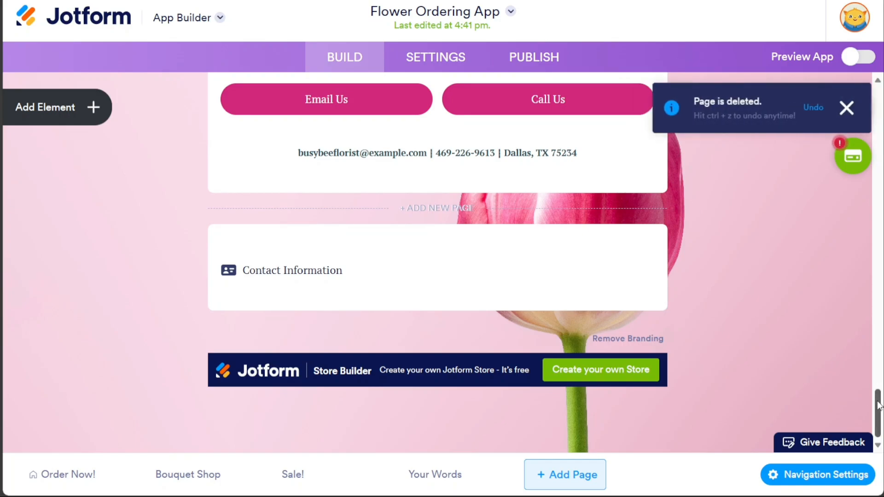
# Step: Review the Chrysanthemums product's name, price, description and image settings on the Bouquet Shop page
pyautogui.moveTo(878, 405); pyautogui.dragTo(877, 228)
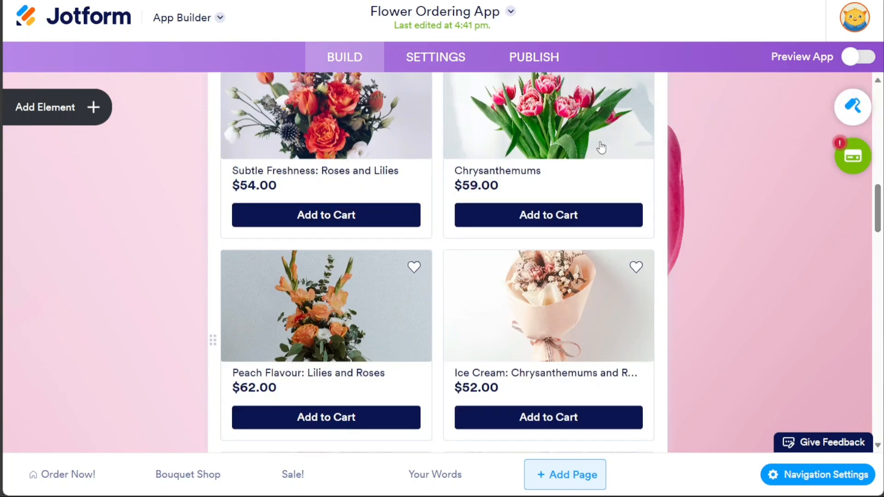
pyautogui.click(601, 147)
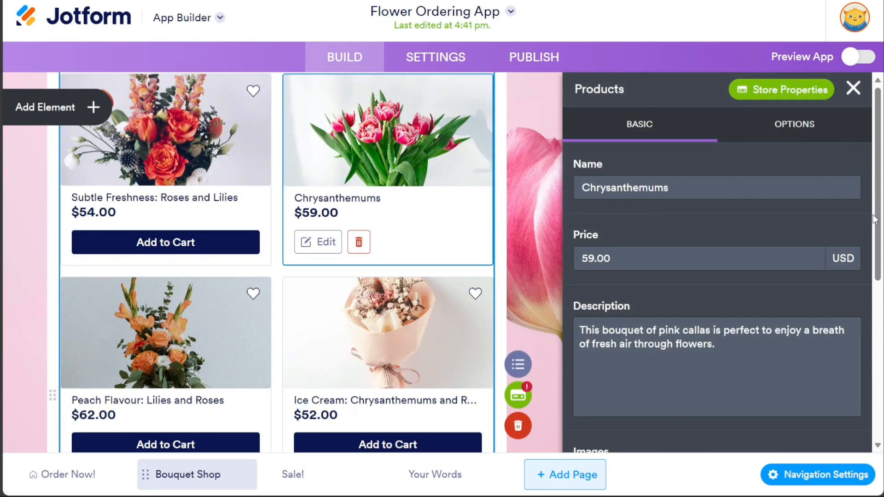
pyautogui.scroll(-5, 743, 220)
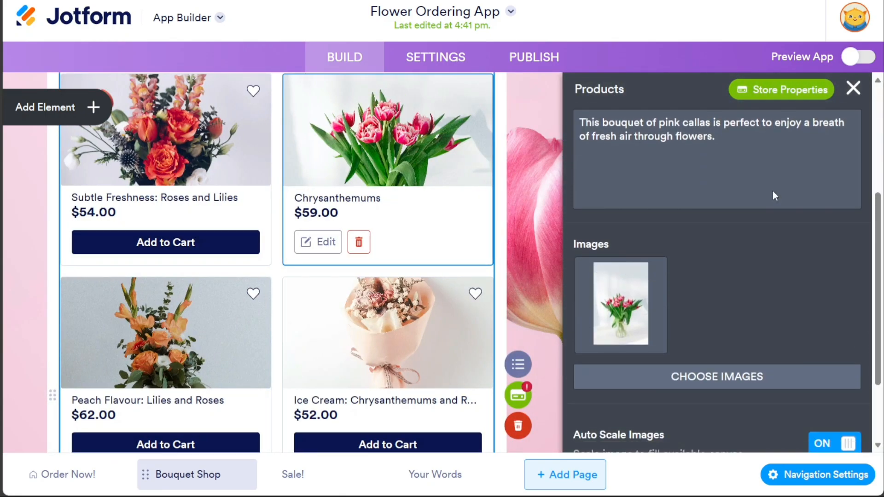
pyautogui.click(853, 89)
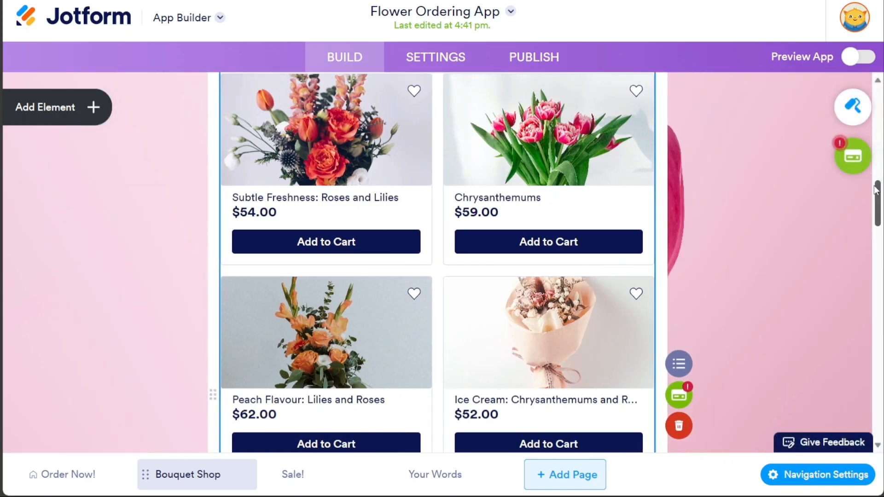
# Step: Open the app header's settings, review its title and description, and slightly enlarge the logo image
pyautogui.scroll(-1, 877, 206)
pyautogui.moveTo(876, 205); pyautogui.dragTo(868, 114)
pyautogui.scroll(1, 691, 184)
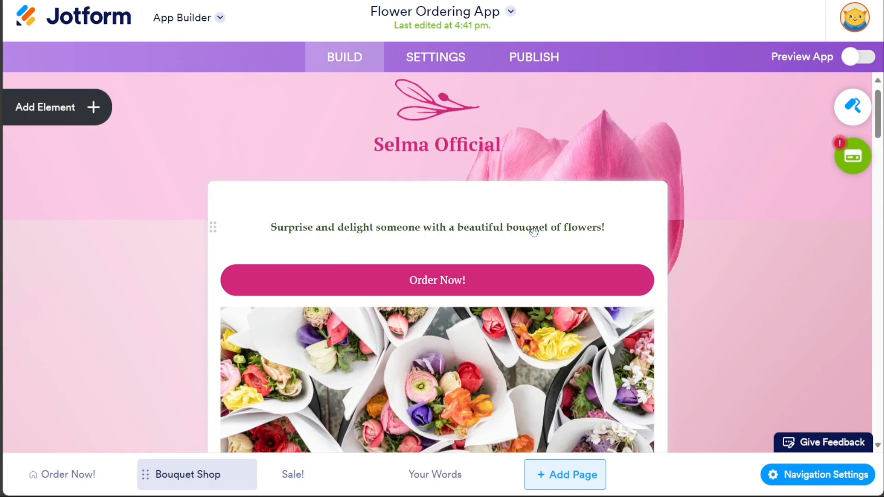
pyautogui.click(431, 151)
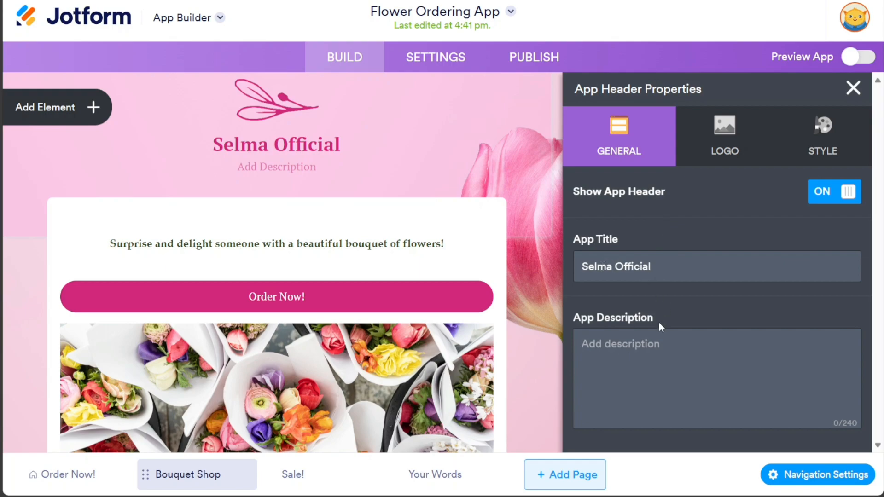
pyautogui.moveTo(667, 271); pyautogui.dragTo(578, 265)
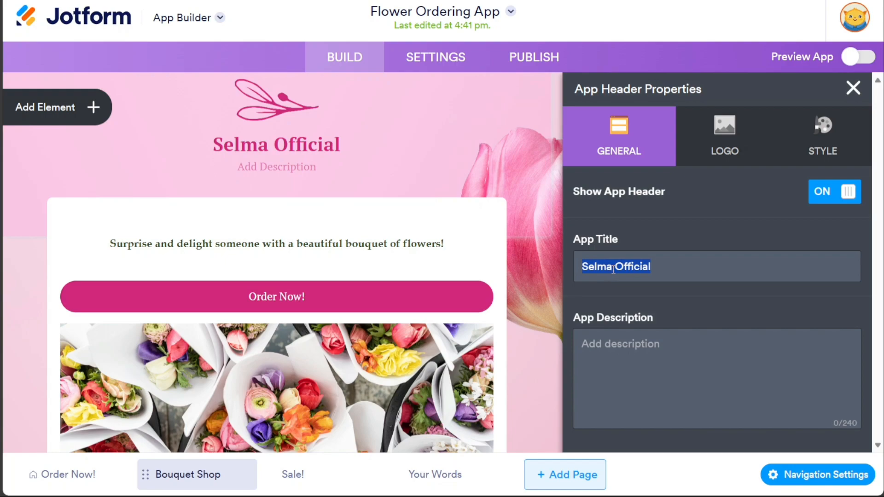
pyautogui.click(635, 344)
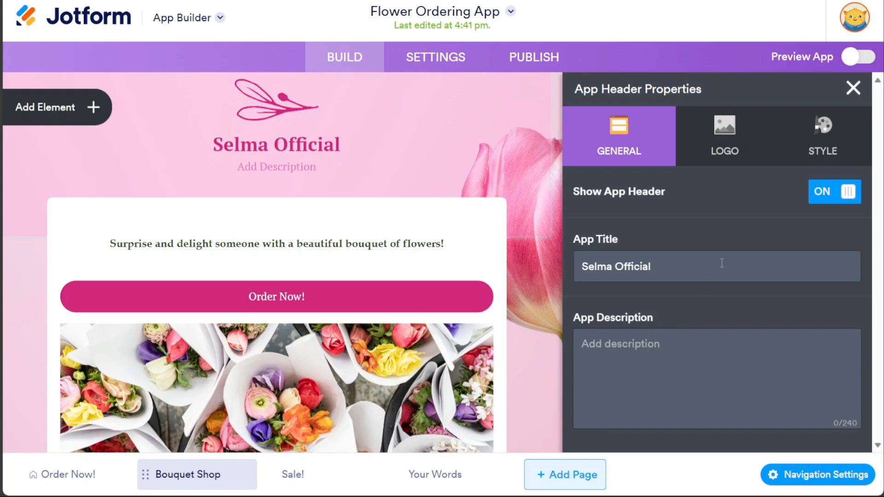
pyautogui.click(731, 154)
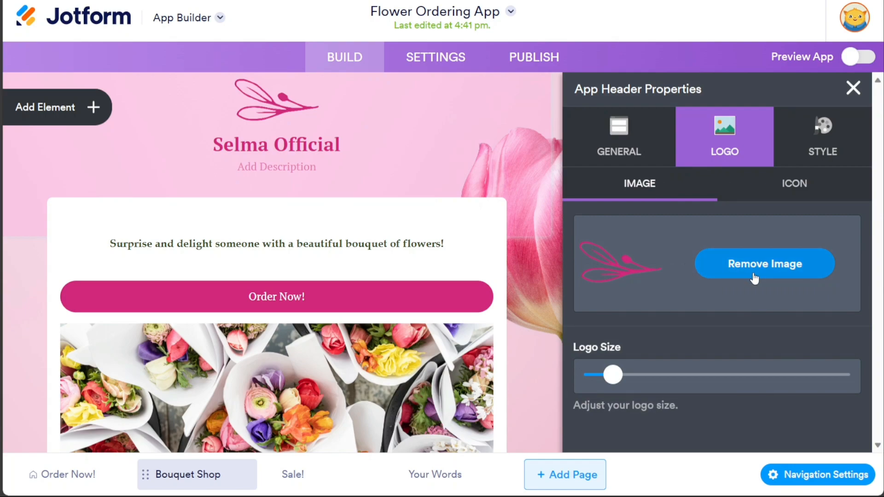
pyautogui.moveTo(612, 378); pyautogui.dragTo(618, 379)
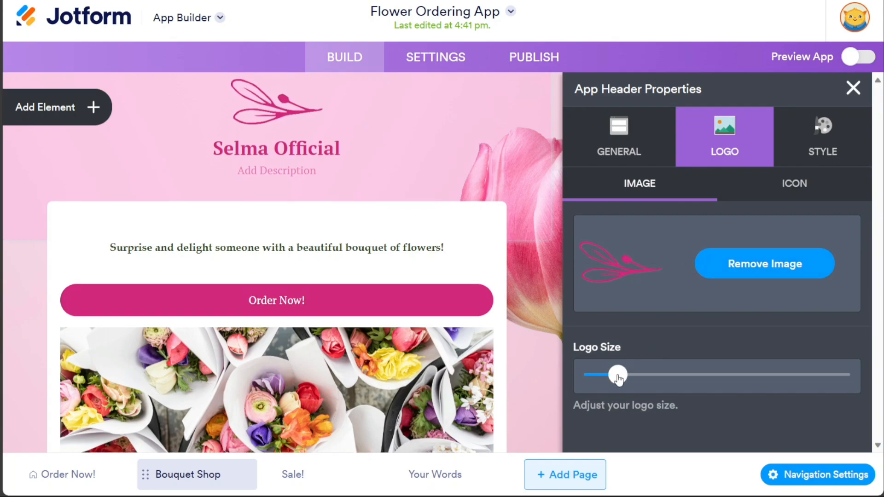
# Step: Try left alignment in the app header's style settings and set the alignment back to center
pyautogui.click(814, 156)
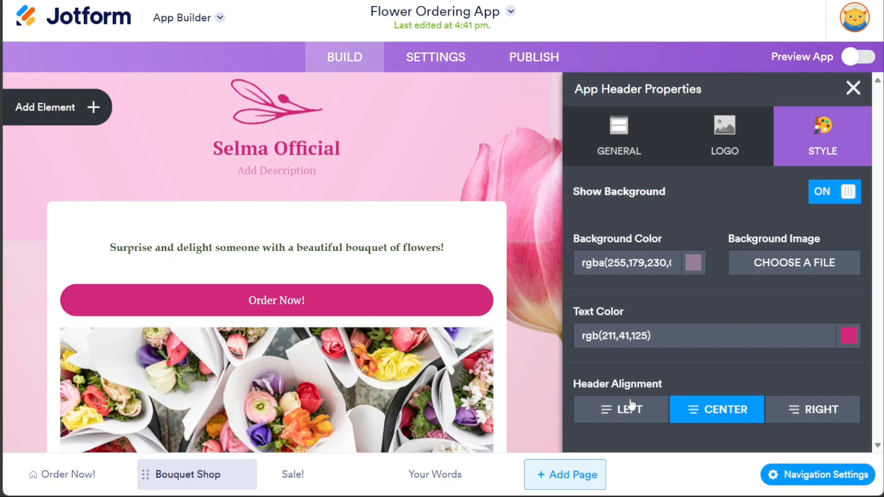
pyautogui.click(660, 413)
pyautogui.click(707, 410)
pyautogui.click(853, 89)
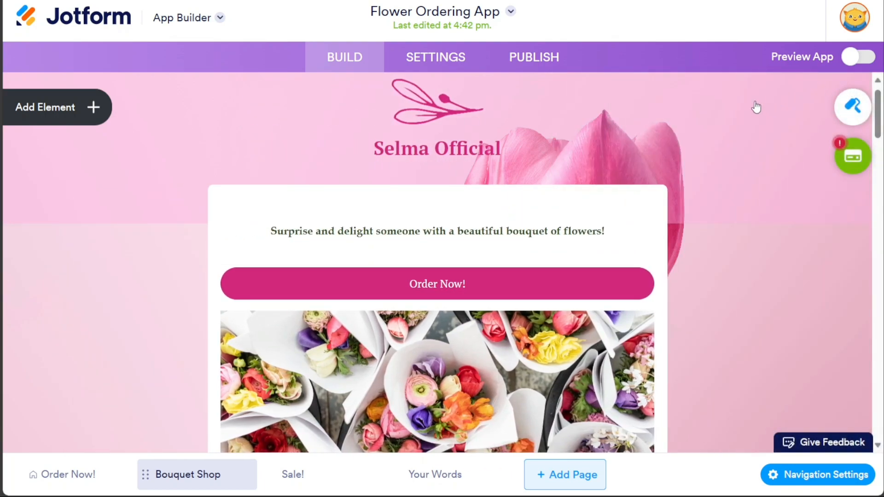
# Step: Try to replace the bouquet image on the Order Now! page by removing it and uploading another file
pyautogui.moveTo(880, 122); pyautogui.dragTo(879, 147)
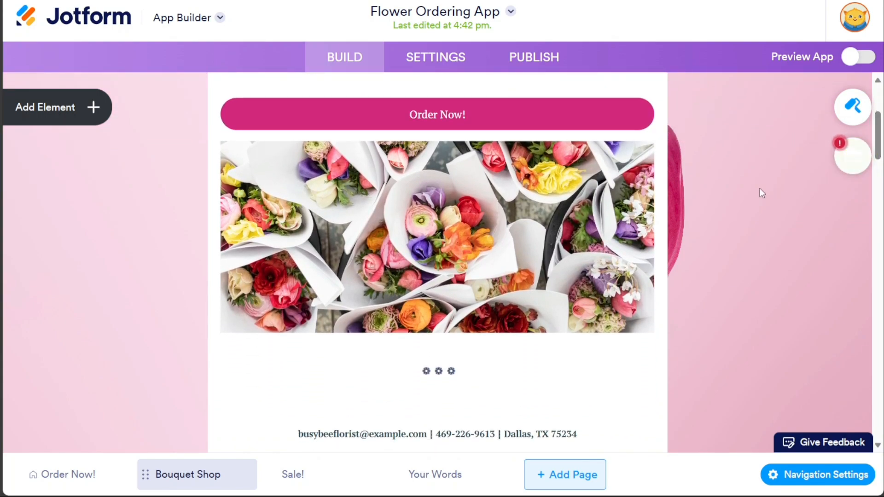
pyautogui.click(672, 221)
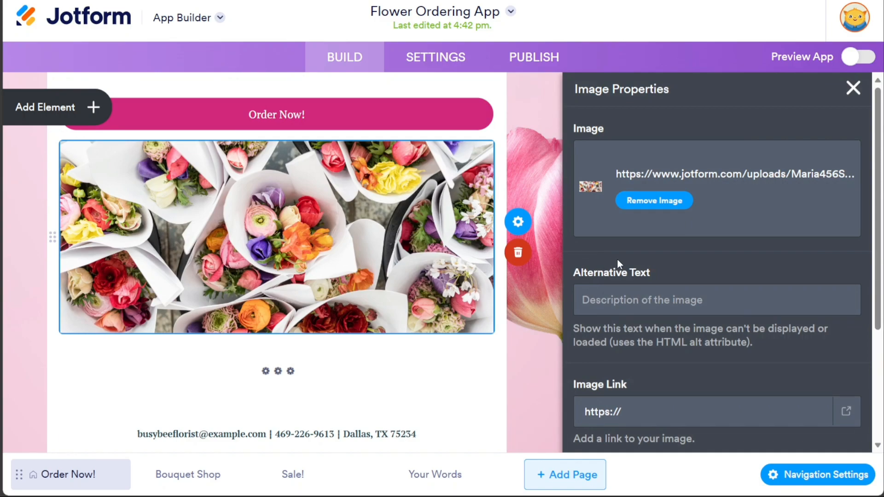
pyautogui.click(670, 203)
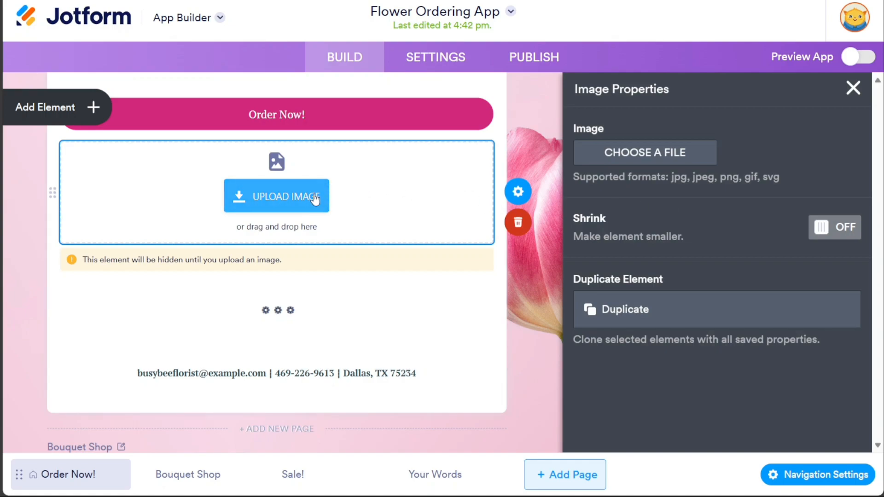
pyautogui.click(668, 162)
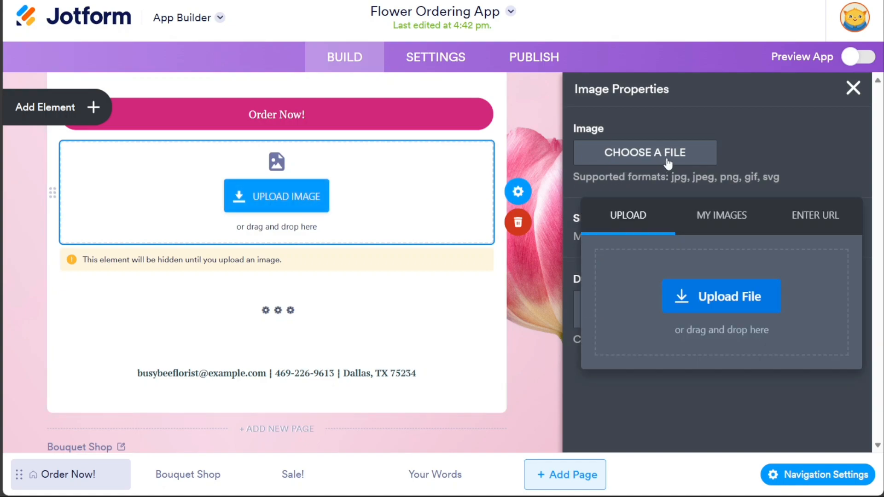
pyautogui.click(705, 298)
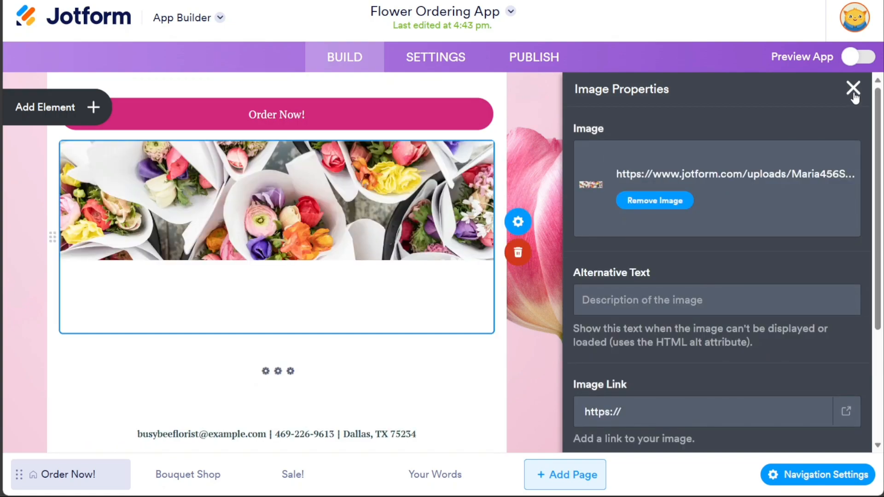
pyautogui.click(852, 88)
# Step: Open the contact details paragraph on the Order Now! page in the text editor and close it again
pyautogui.scroll(-5, 877, 147)
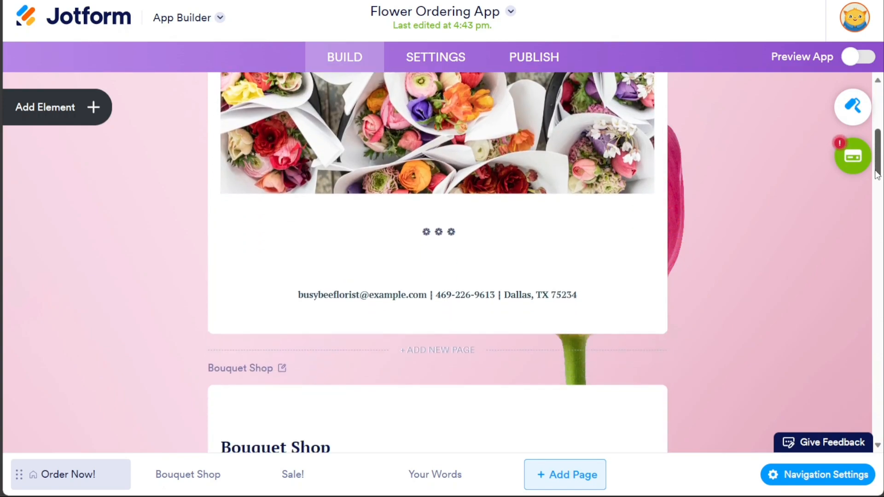
pyautogui.click(491, 194)
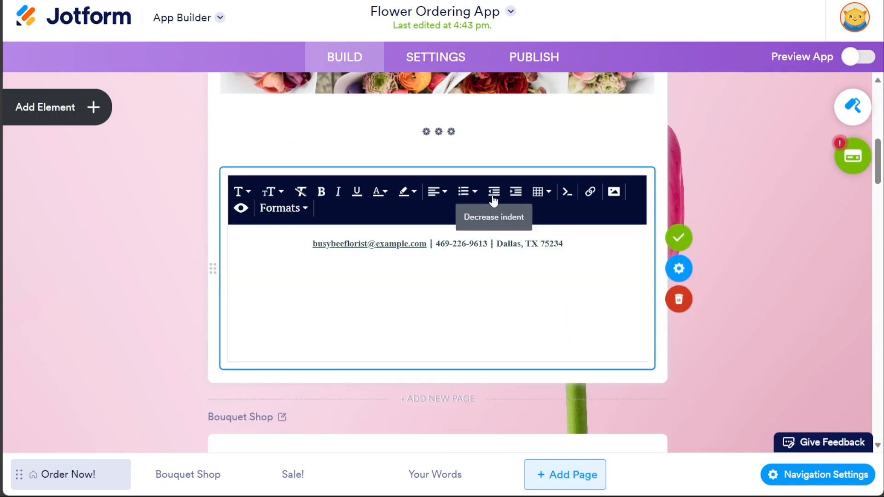
pyautogui.click(773, 262)
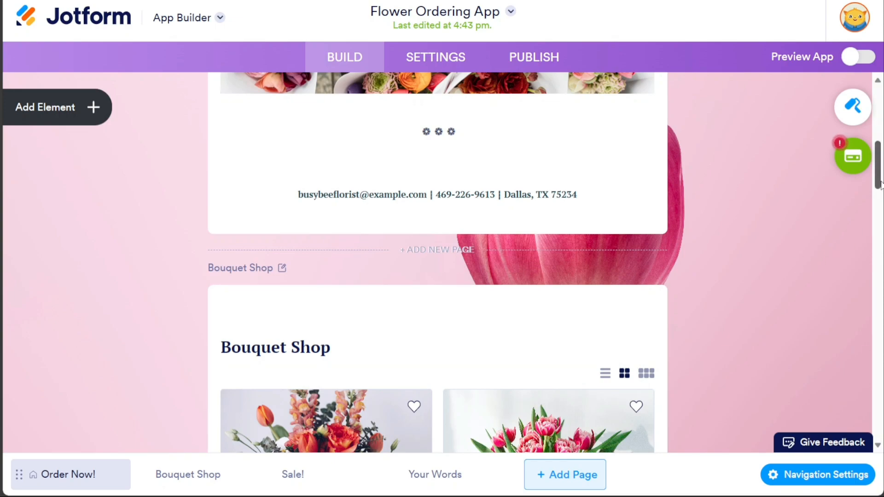
# Step: Add an Image element at the end of the Bouquet Shop page, delete it again and view the available widgets
pyautogui.scroll(-4, 575, 153)
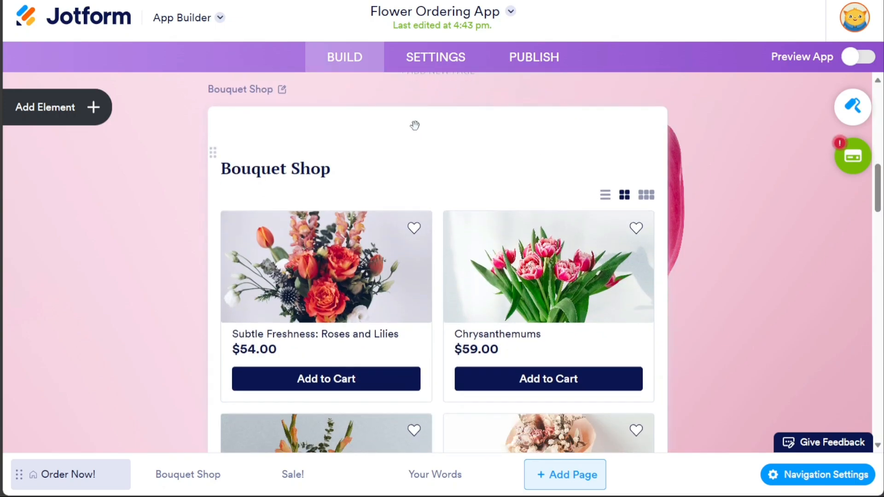
pyautogui.click(93, 107)
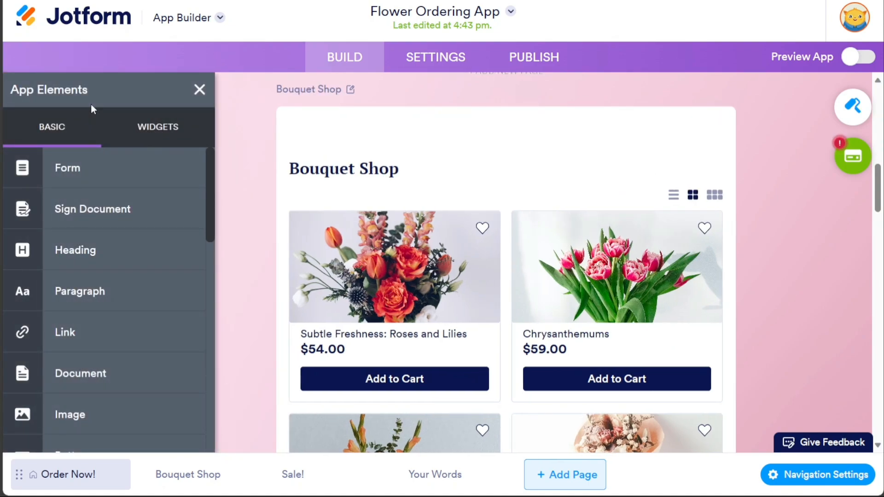
pyautogui.click(115, 126)
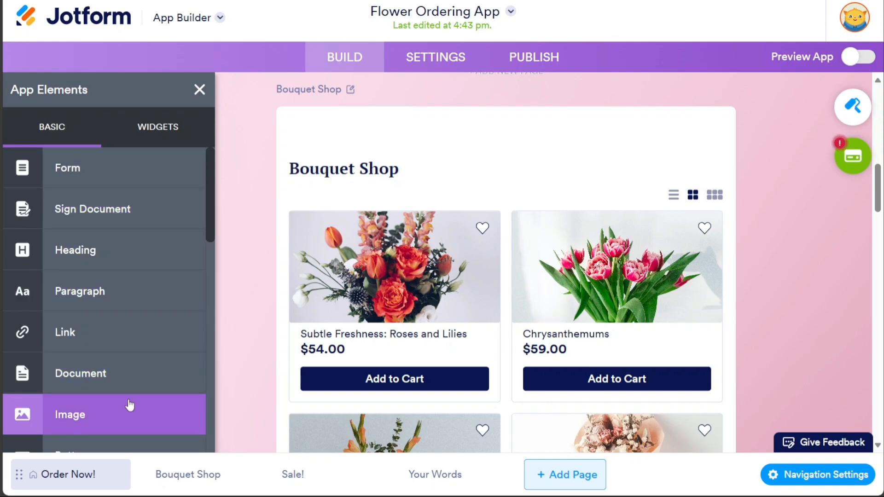
pyautogui.moveTo(129, 404); pyautogui.dragTo(456, 207)
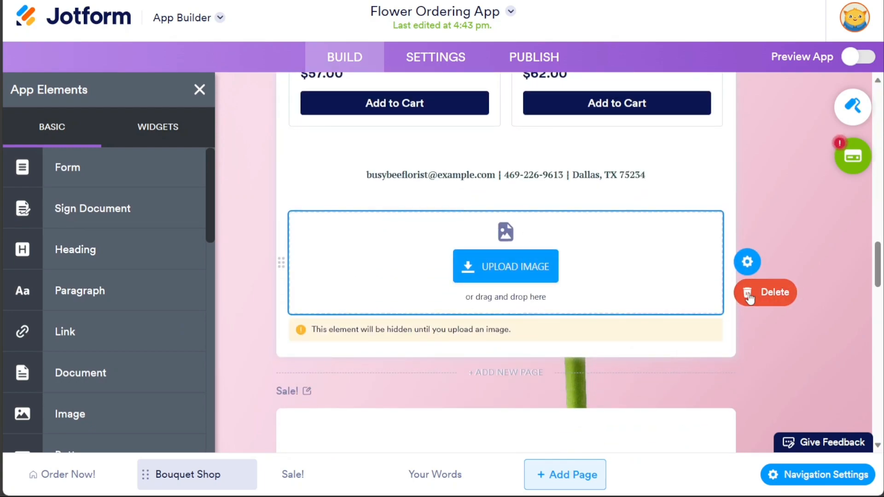
pyautogui.click(174, 132)
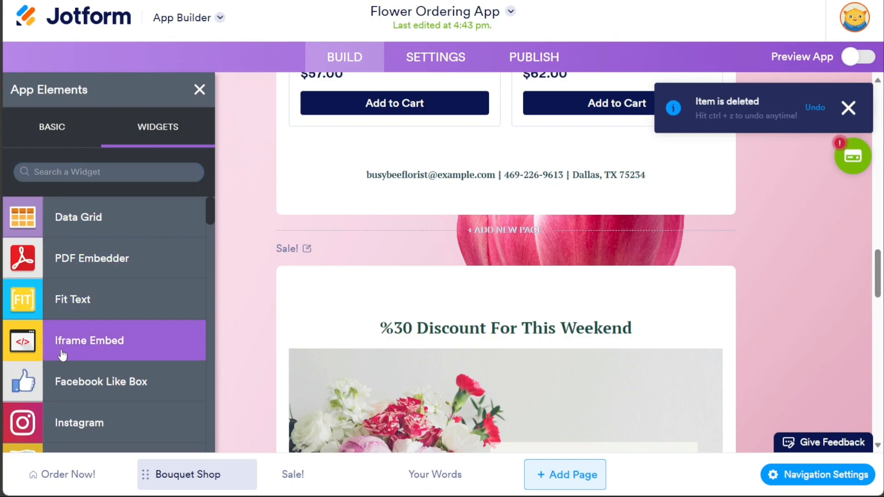
pyautogui.click(199, 89)
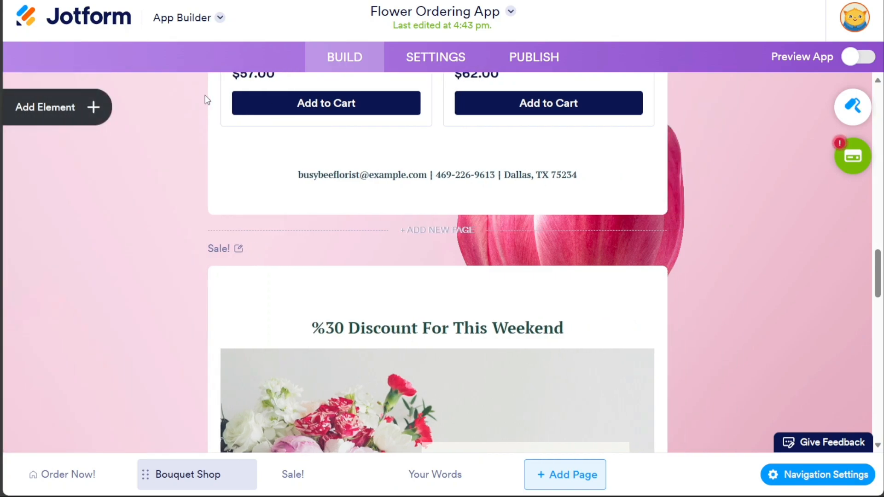
# Step: Add a Button element to the Bouquet Shop page and place it between the products and the contact details
pyautogui.click(95, 108)
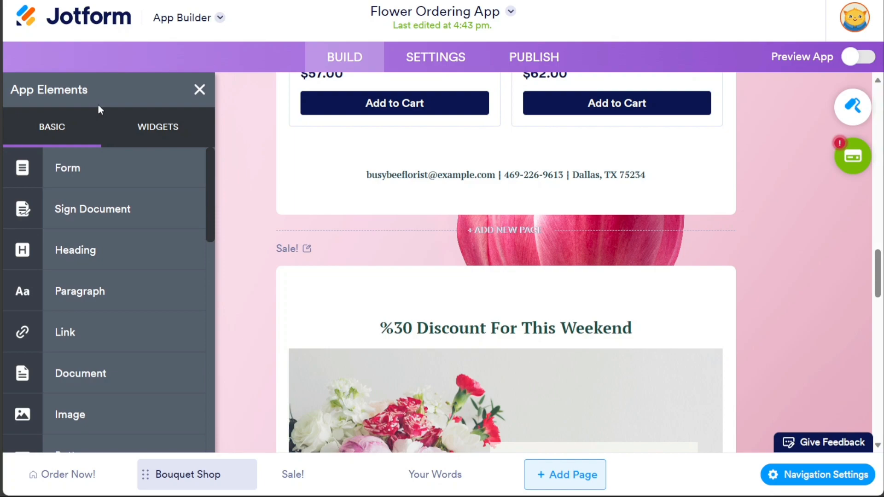
pyautogui.scroll(-1, 209, 187)
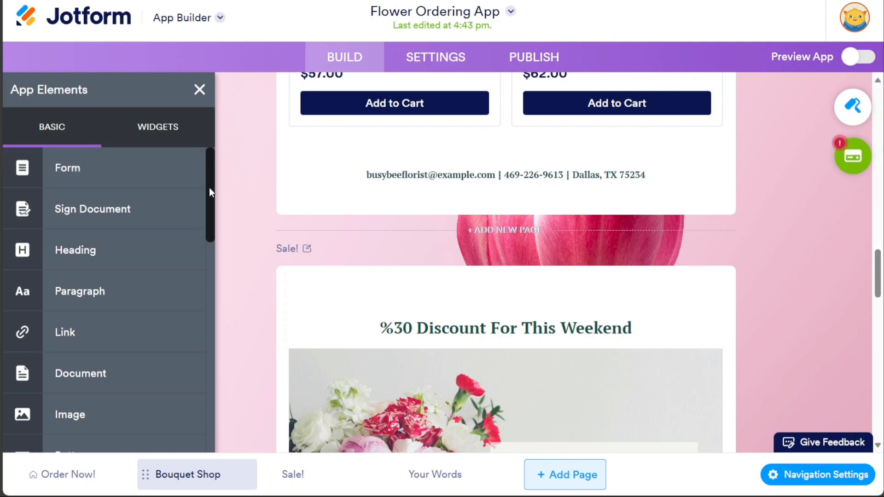
pyautogui.scroll(-2, 210, 216)
pyautogui.moveTo(99, 327); pyautogui.dragTo(393, 172)
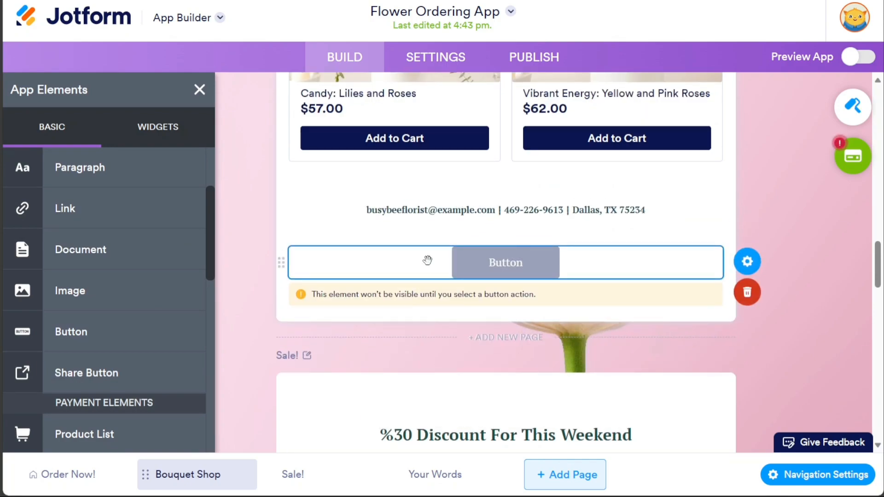
pyautogui.moveTo(420, 258); pyautogui.dragTo(437, 193)
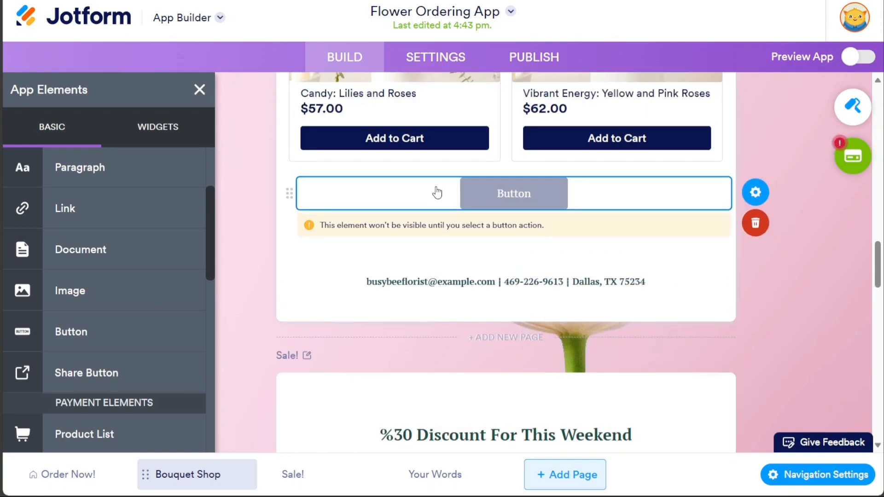
# Step: Set the text of the added button on the Bouquet Shop page to Start
pyautogui.scroll(-4, 437, 193)
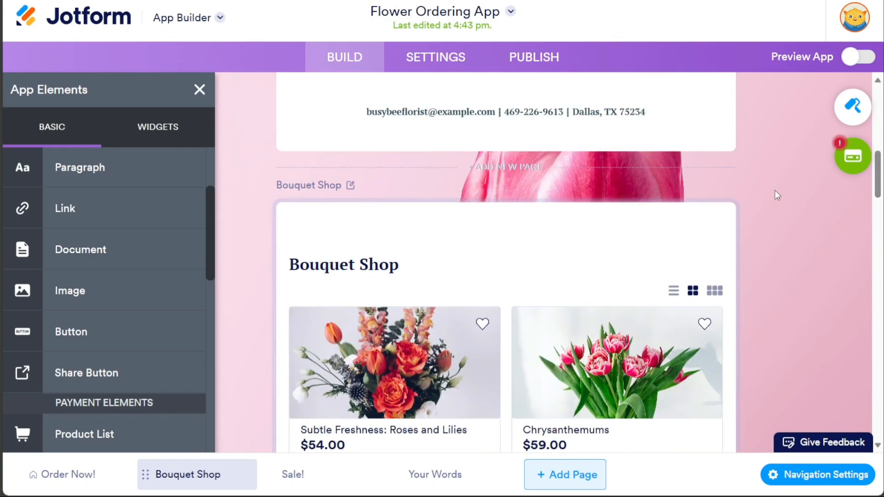
pyautogui.scroll(4, 877, 156)
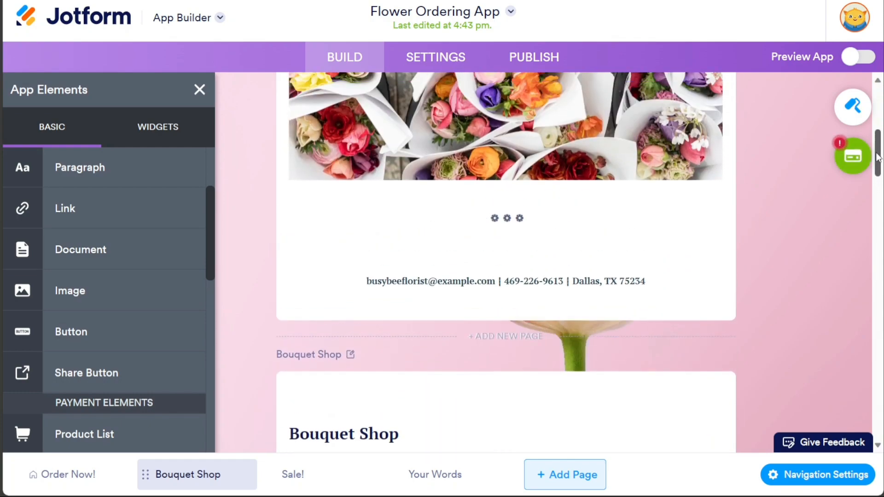
pyautogui.scroll(-1, 877, 196)
pyautogui.scroll(-15, 877, 196)
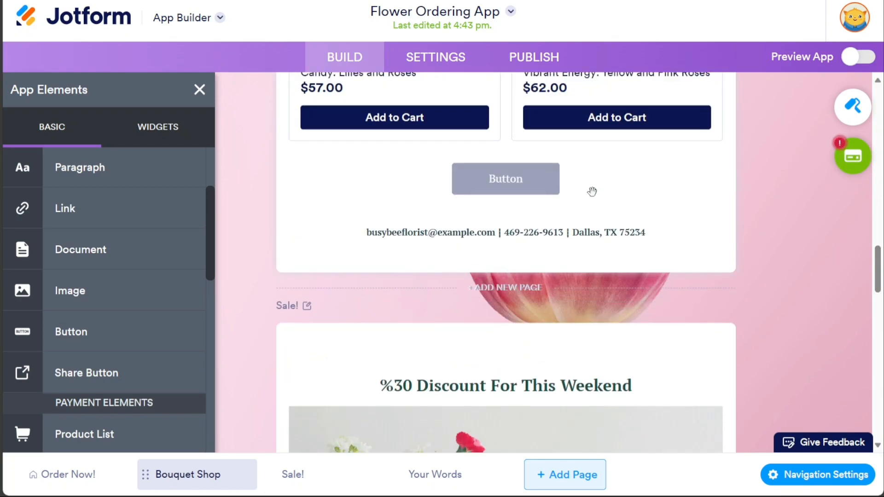
pyautogui.click(563, 181)
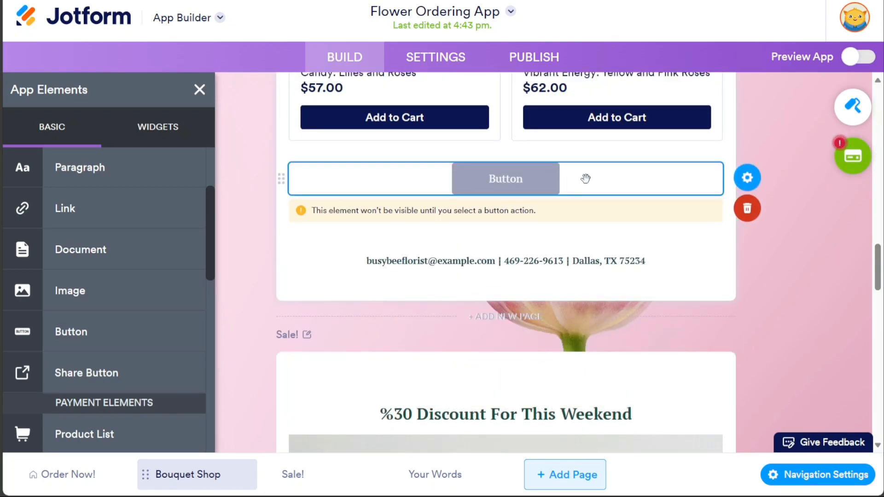
pyautogui.click(746, 183)
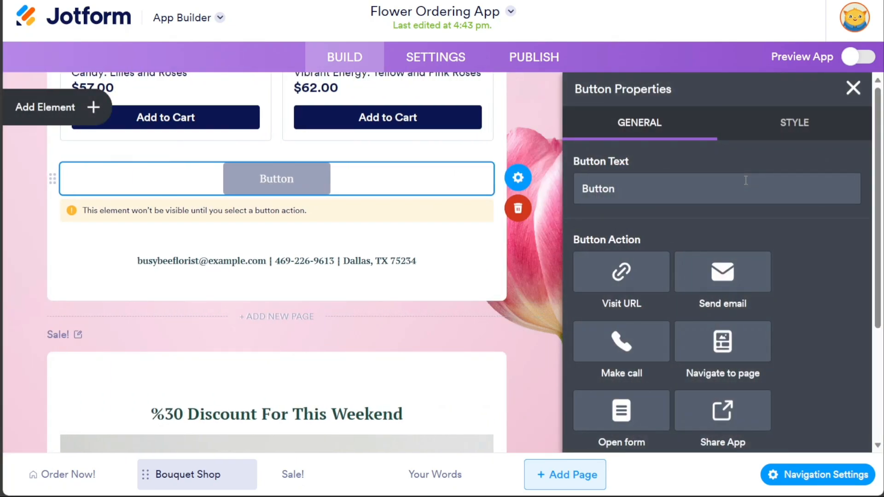
pyautogui.doubleClick(706, 184)
pyautogui.write('Start')
# Step: View the Start button's action and style options, and delete the button from the Bouquet Shop page
pyautogui.scroll(-2, 874, 295)
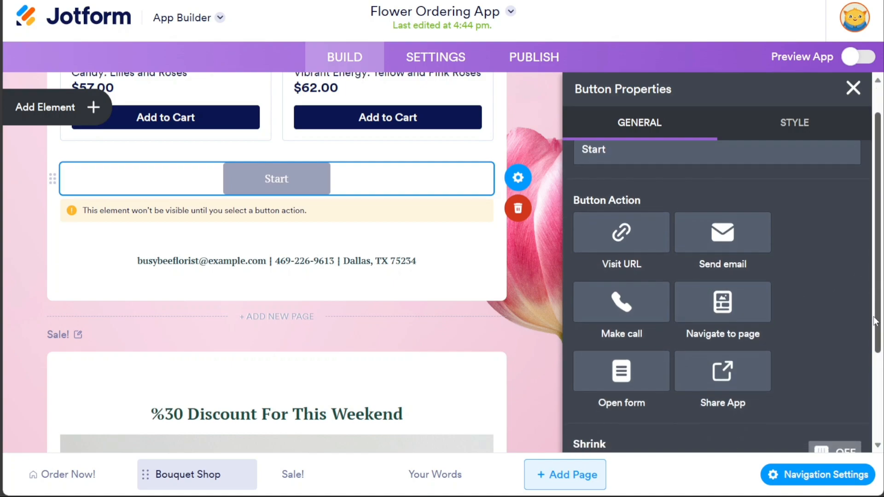
pyautogui.click(778, 132)
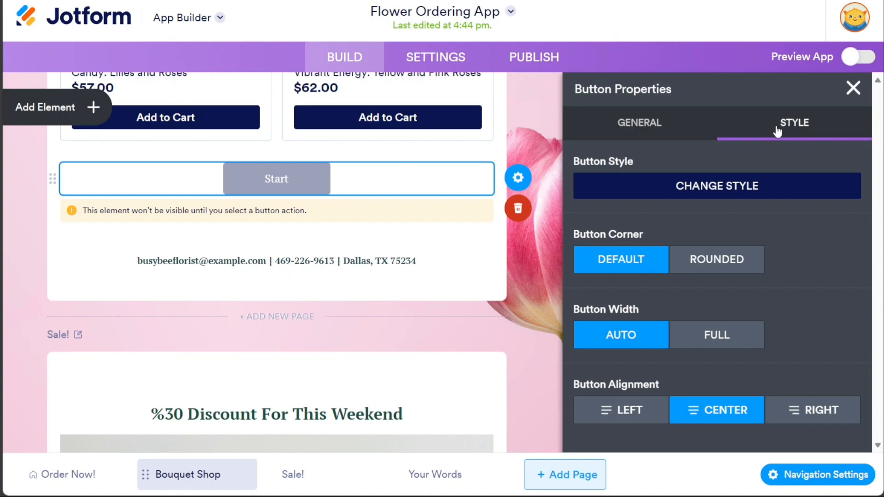
pyautogui.click(853, 88)
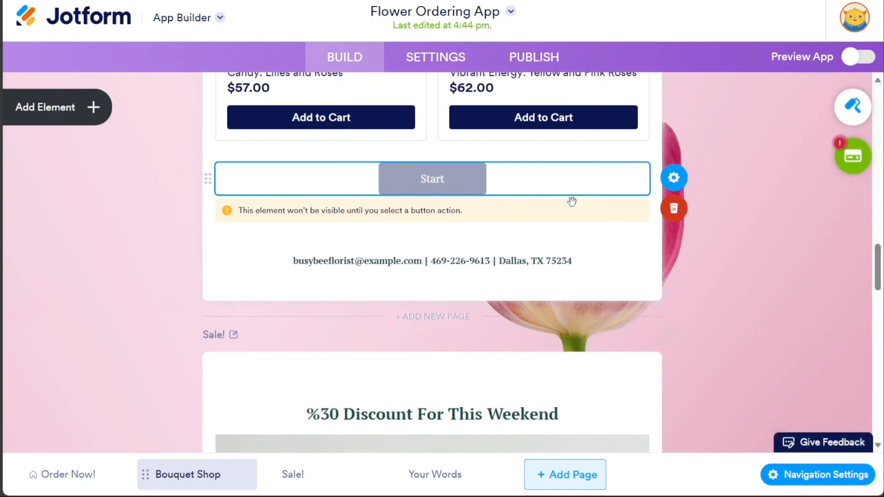
pyautogui.click(694, 222)
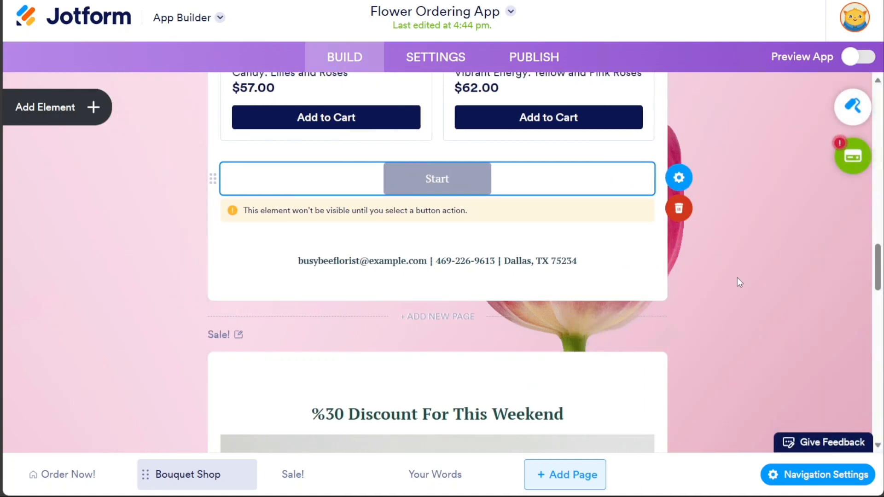
# Step: Review the navigation menu's general properties, including the mobile menu text and icon options
pyautogui.click(819, 481)
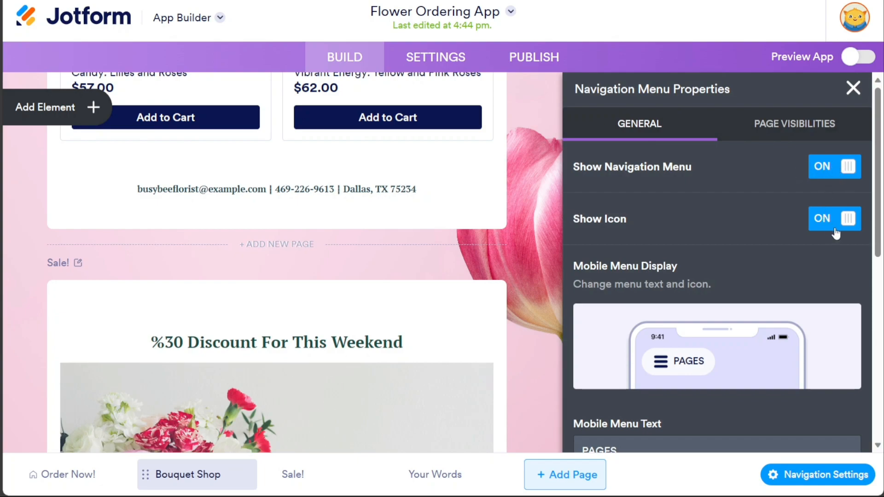
pyautogui.scroll(-5, 836, 233)
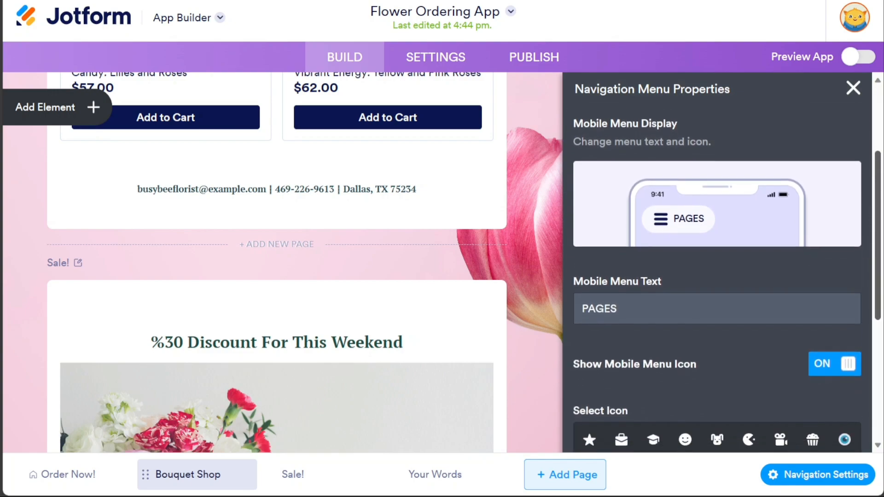
pyautogui.scroll(-2, 877, 244)
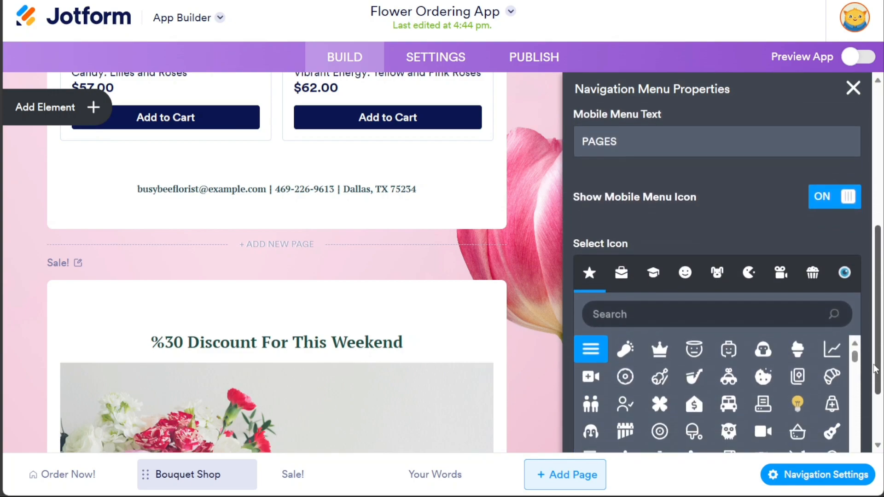
pyautogui.scroll(5, 877, 244)
pyautogui.scroll(1, 877, 244)
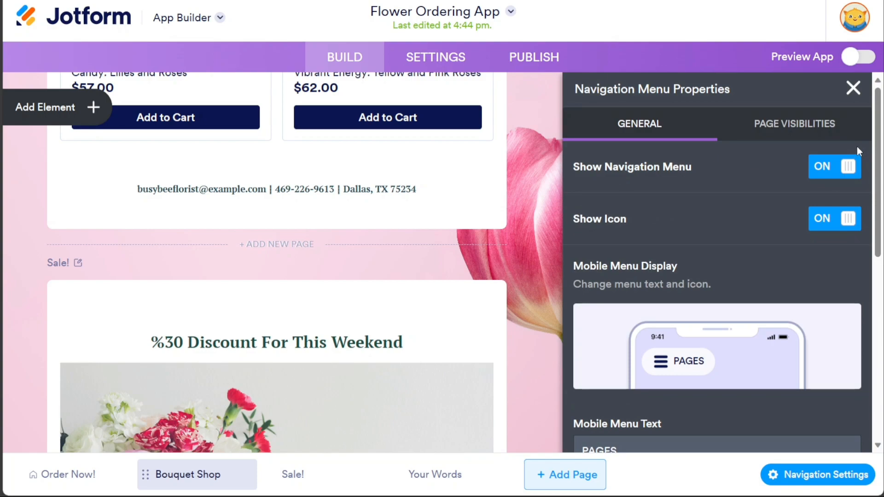
pyautogui.click(853, 88)
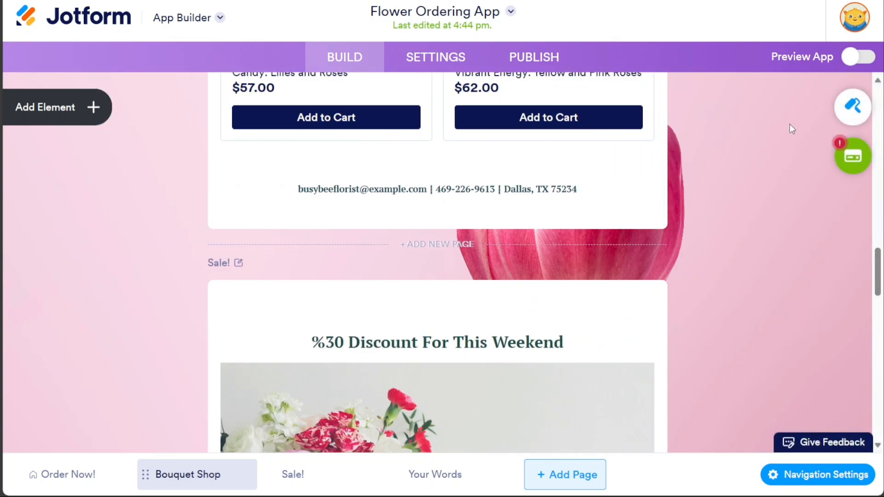
# Step: Review the app's design options, including color scheme, background image, font and the available app layouts
pyautogui.click(857, 110)
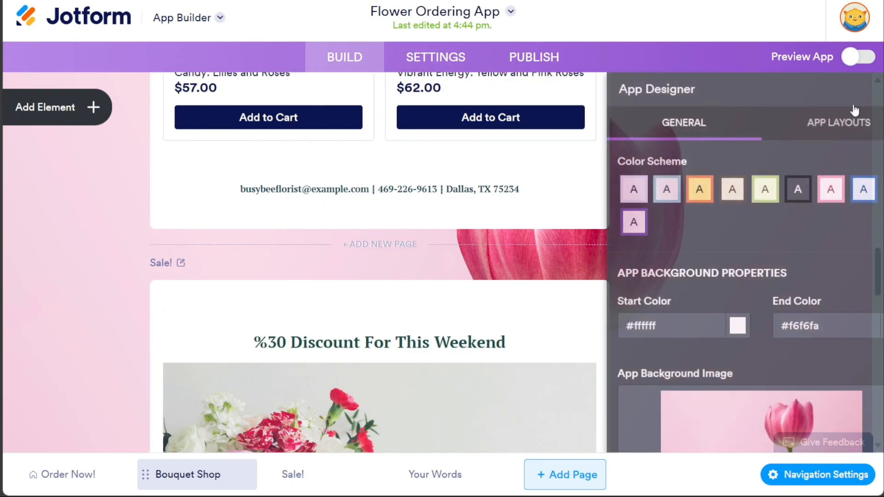
pyautogui.moveTo(878, 135); pyautogui.dragTo(815, 252)
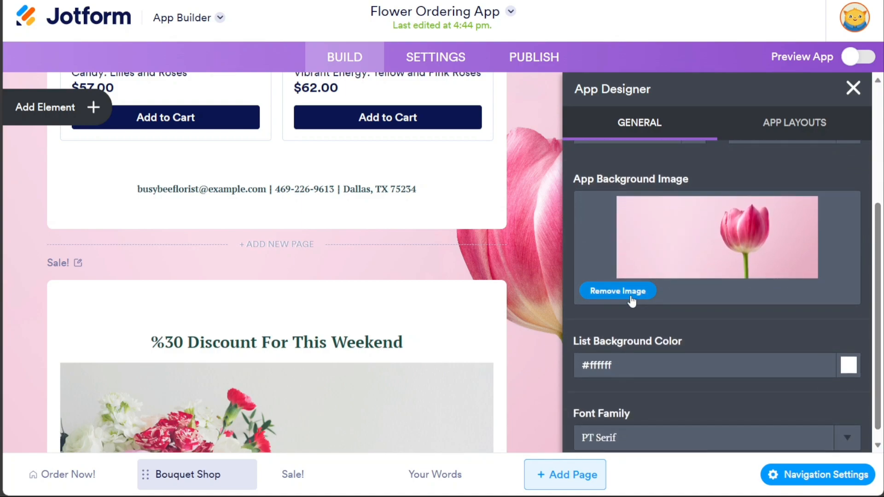
pyautogui.click(804, 129)
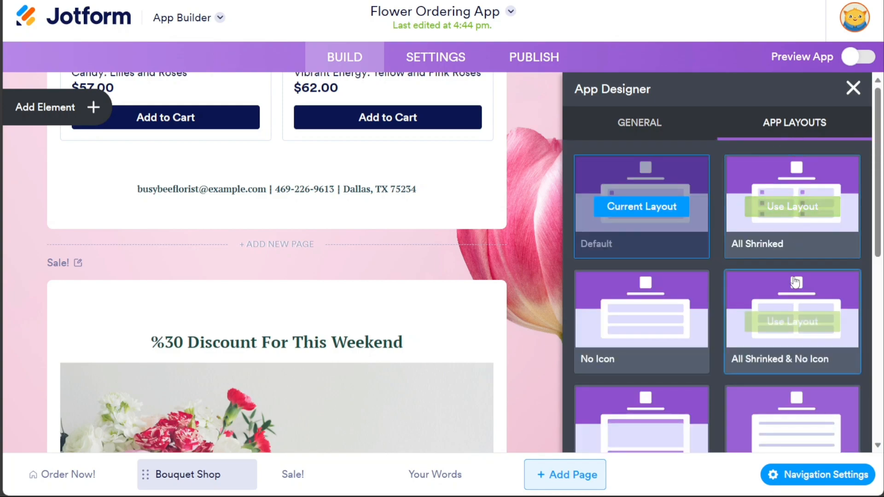
pyautogui.click(852, 89)
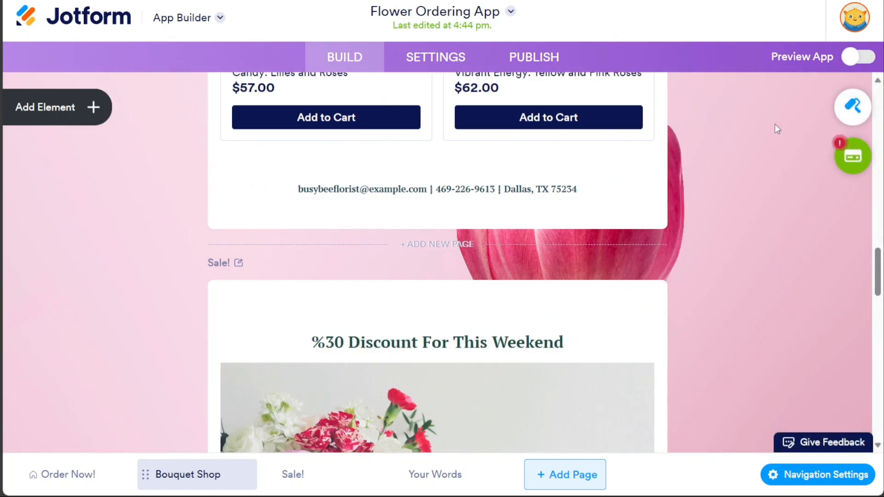
# Step: Remove the Stripe payment integration from the store and look at the available gateways, selecting Square without adding it
pyautogui.moveTo(877, 269); pyautogui.dragTo(877, 231)
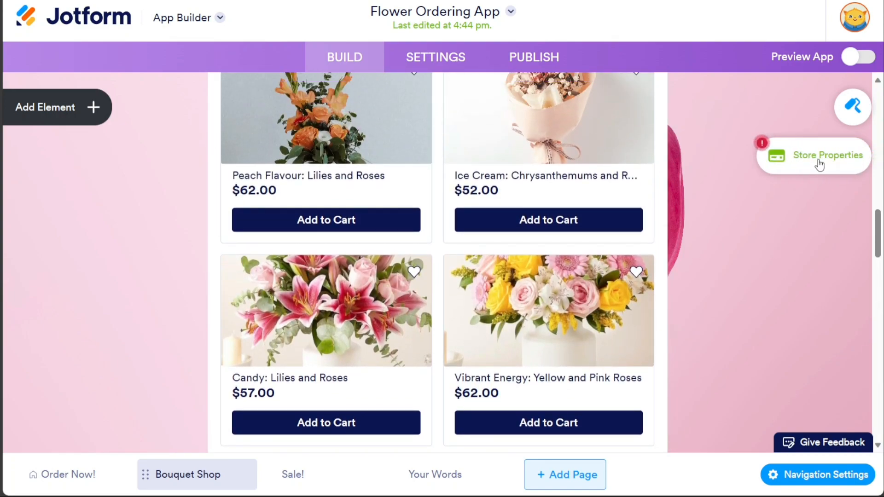
pyautogui.click(818, 165)
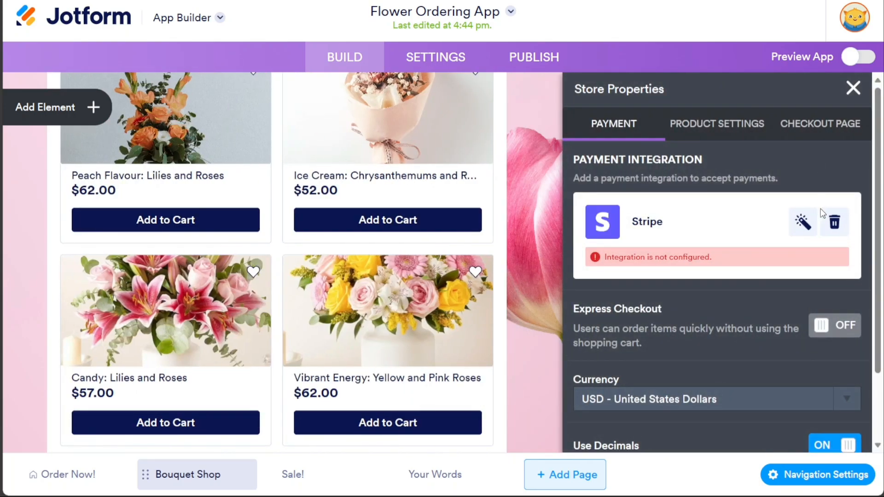
pyautogui.click(834, 224)
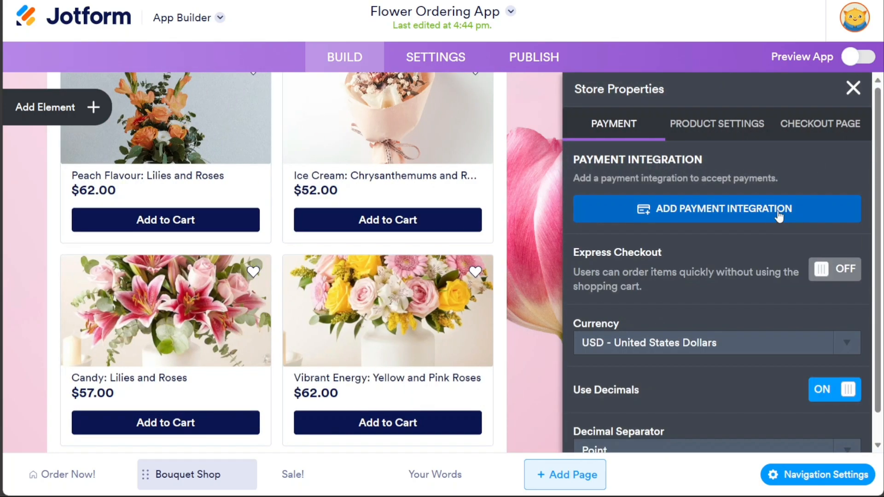
pyautogui.click(764, 214)
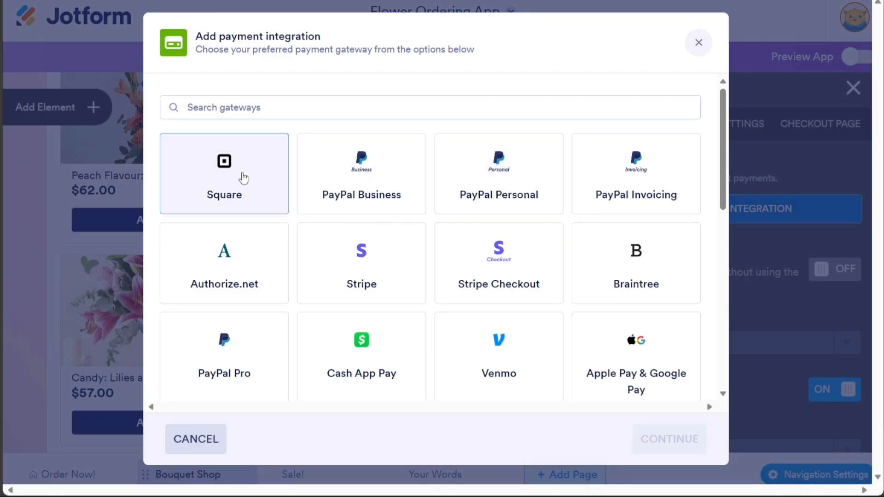
pyautogui.click(243, 177)
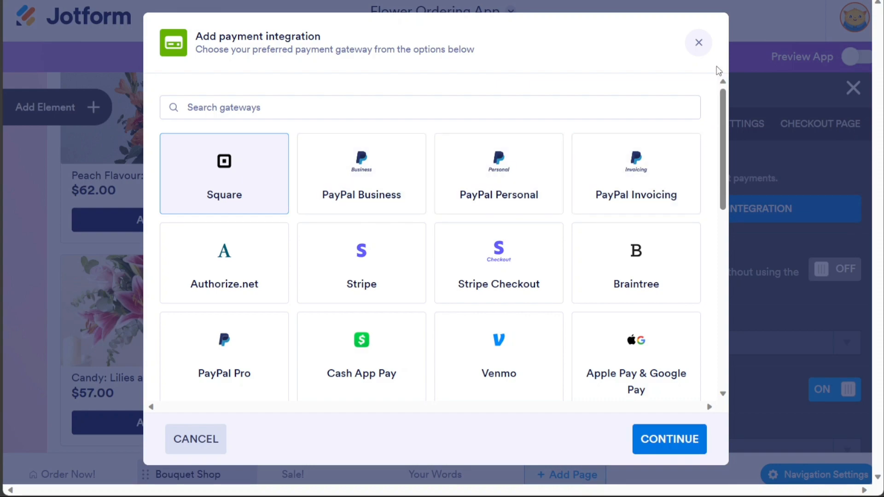
pyautogui.click(702, 49)
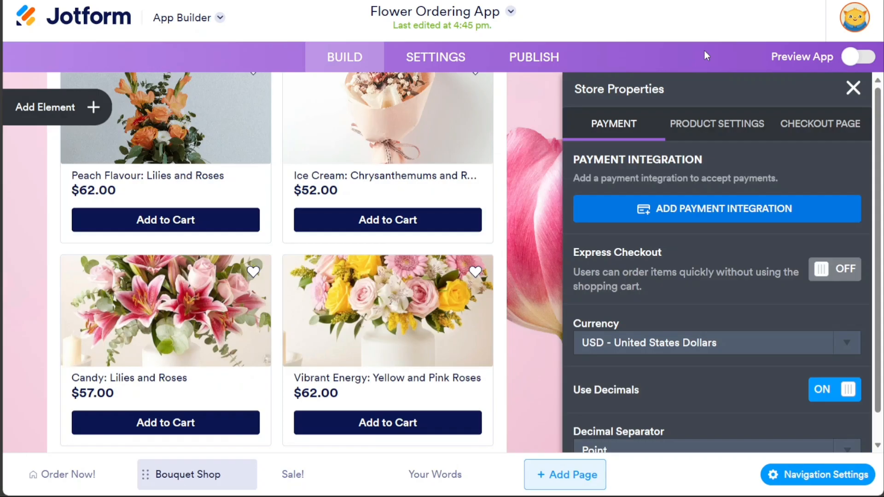
# Step: Preview the flower app on phone and desktop, and return to the builder
pyautogui.click(858, 62)
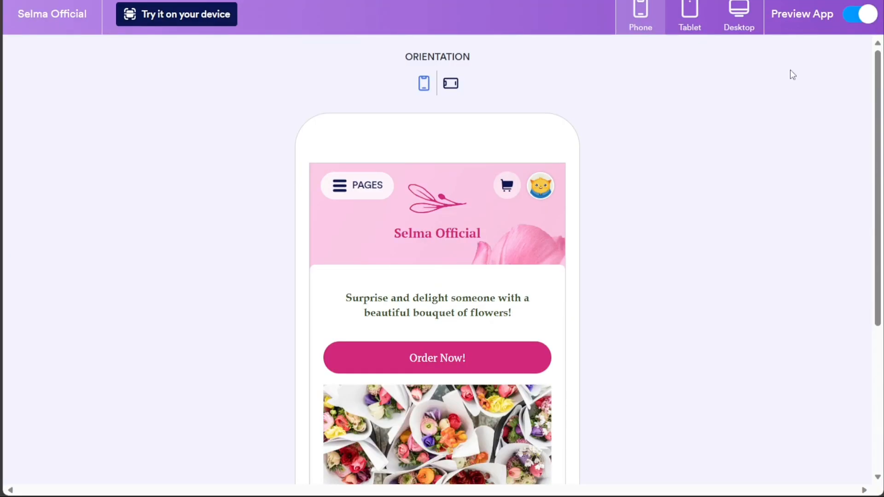
pyautogui.click(735, 23)
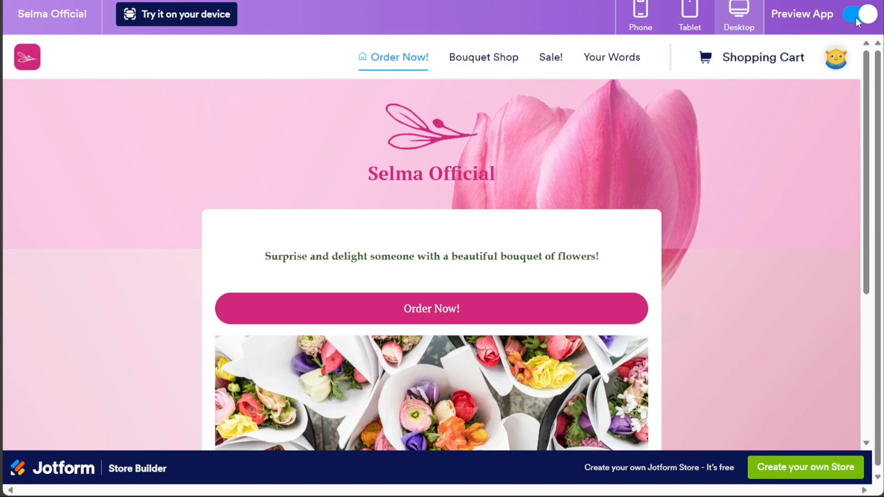
pyautogui.click(856, 18)
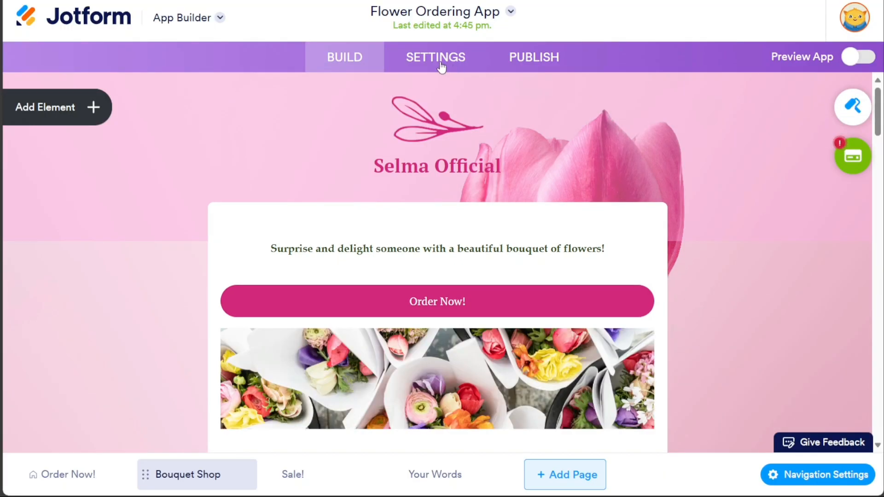
# Step: Review the app settings, covering the app status choices, the app name and icon, and the splash screen
pyautogui.click(439, 65)
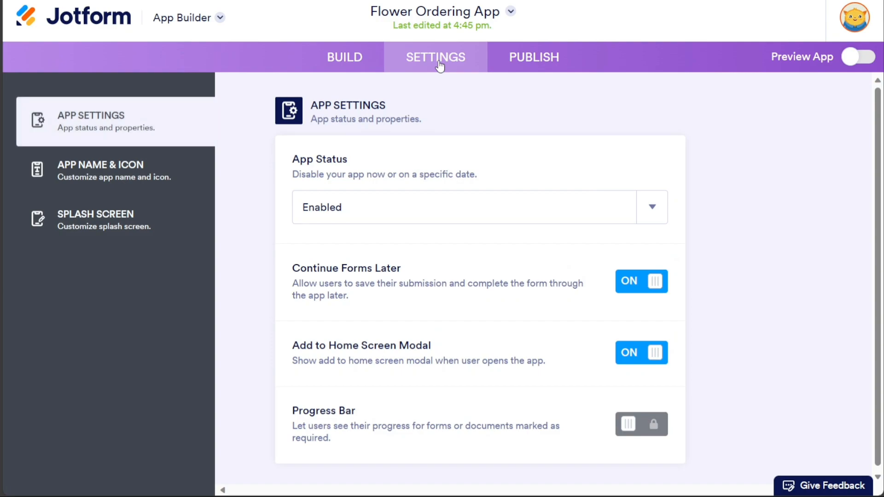
pyautogui.click(400, 215)
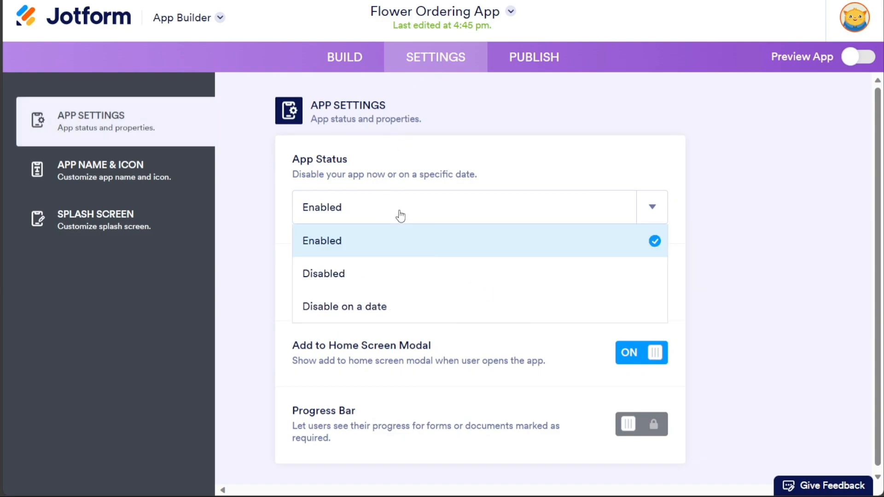
pyautogui.click(400, 216)
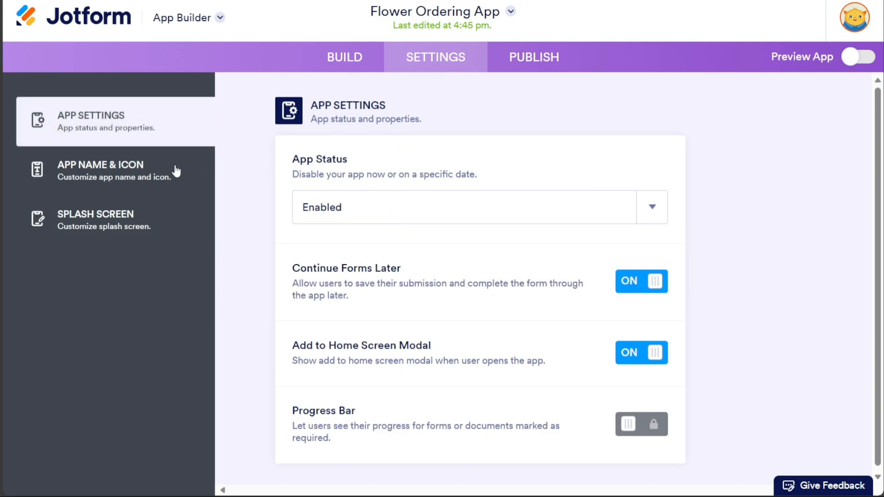
pyautogui.click(154, 173)
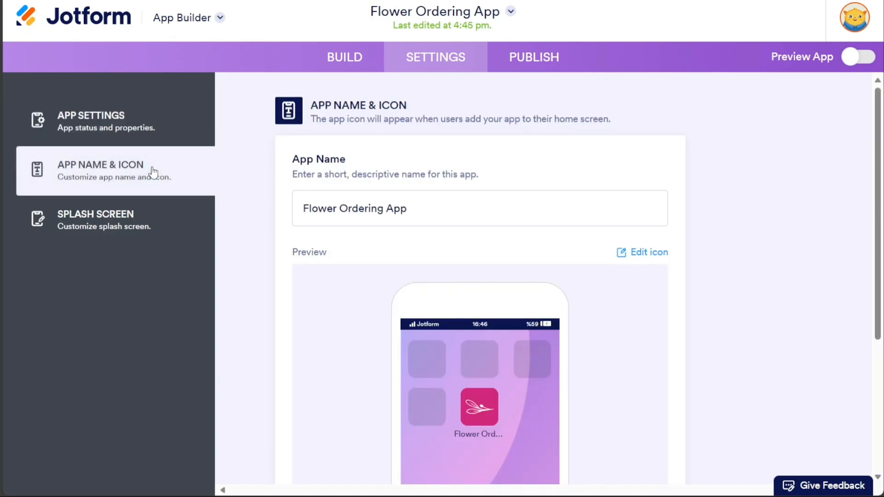
pyautogui.click(167, 232)
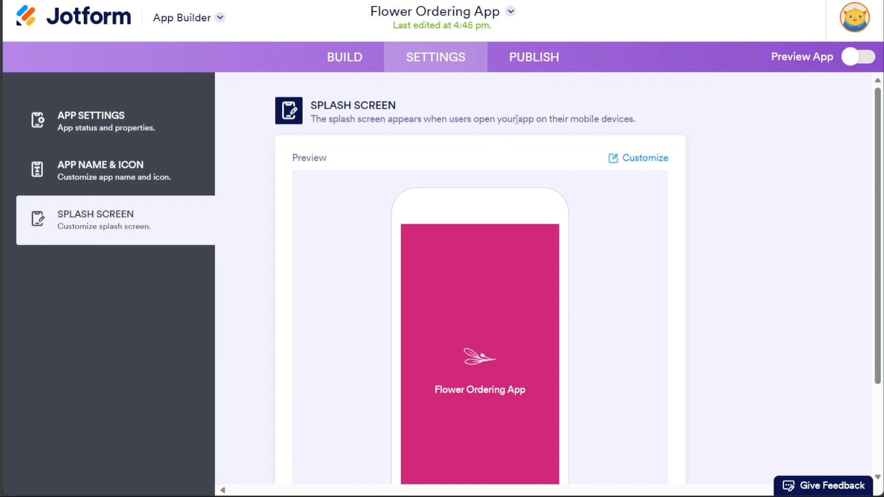
# Step: View the app's publishing options, covering the direct share link and the embed code
pyautogui.click(535, 64)
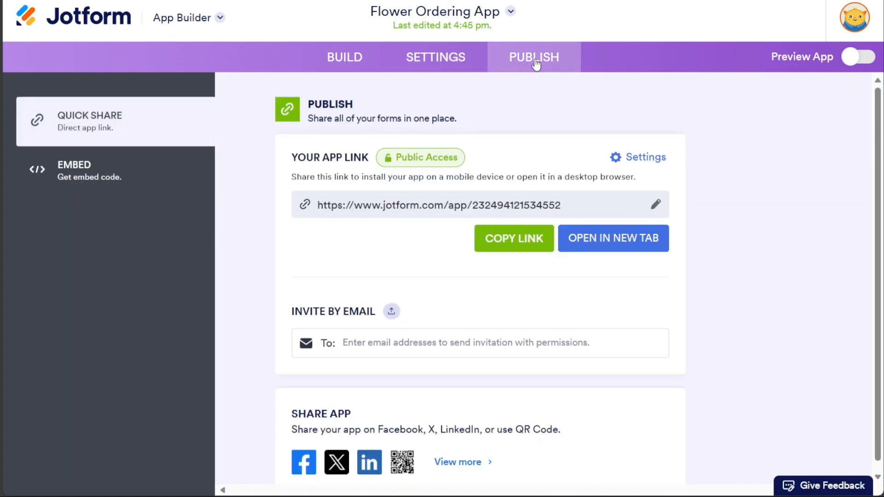
pyautogui.click(141, 174)
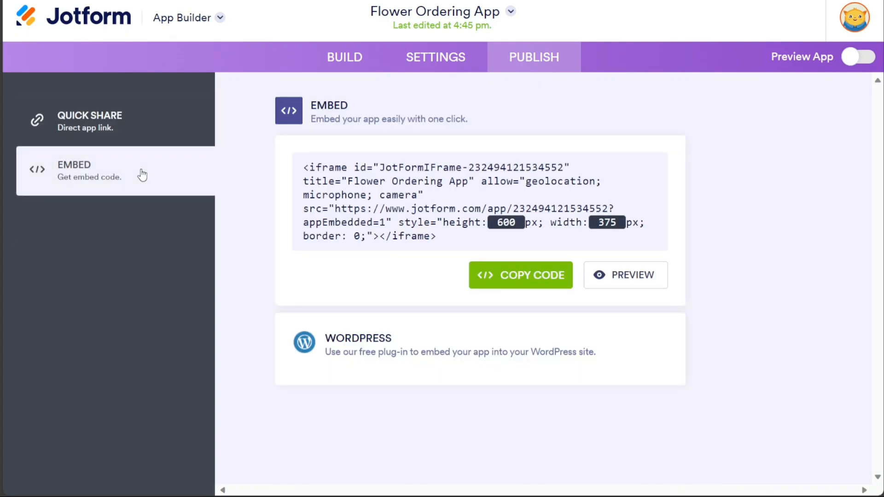
pyautogui.click(87, 122)
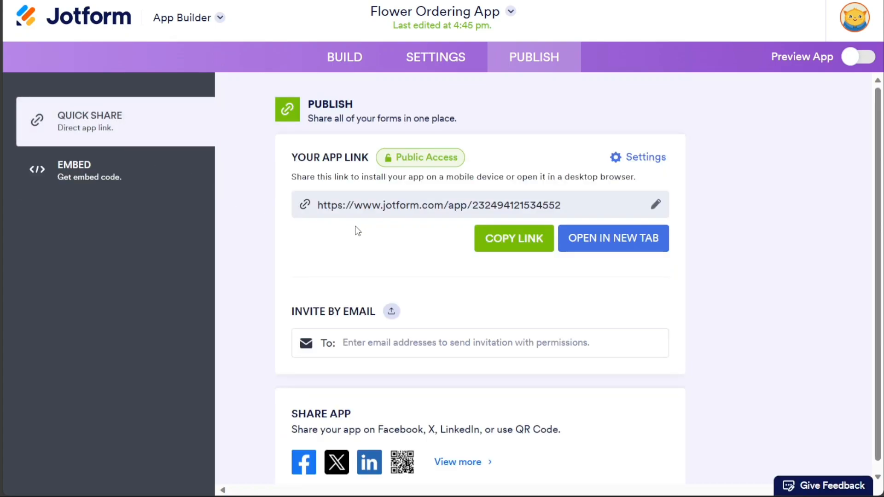
# Step: Copy the app's direct link and view the sharing options, including the QR code and its HTML code
pyautogui.click(504, 240)
pyautogui.click(469, 460)
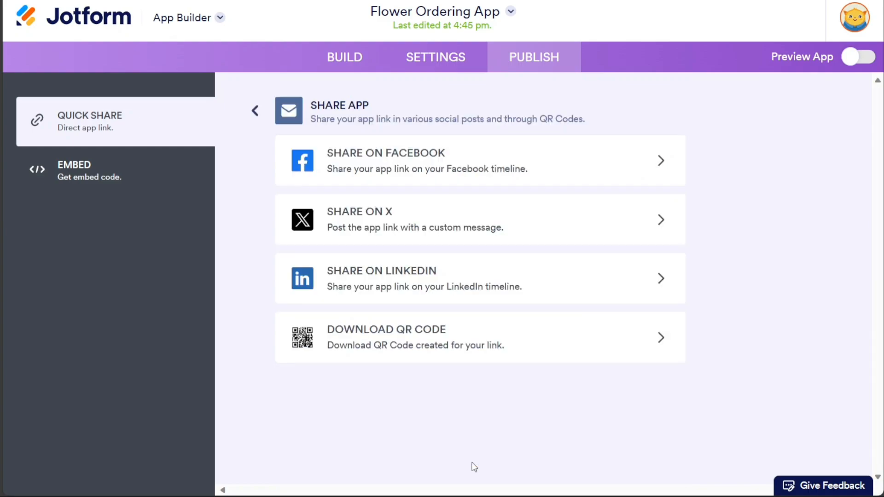
pyautogui.click(442, 344)
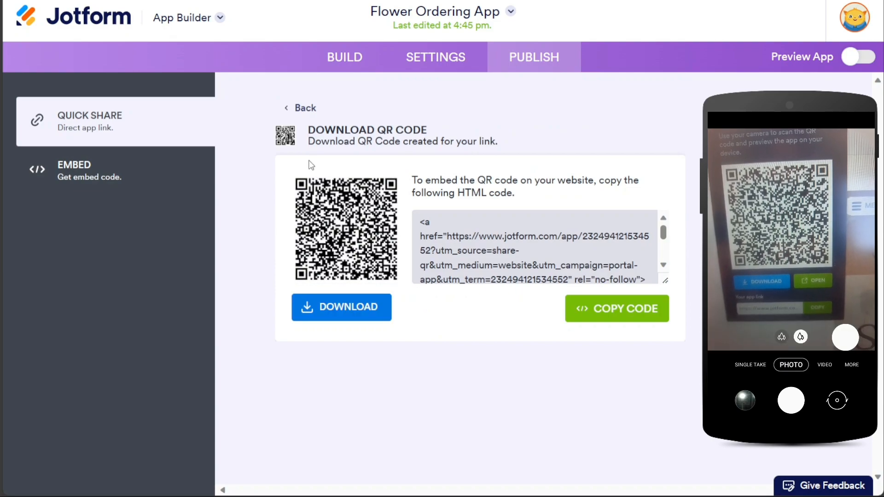
pyautogui.click(284, 112)
pyautogui.click(256, 110)
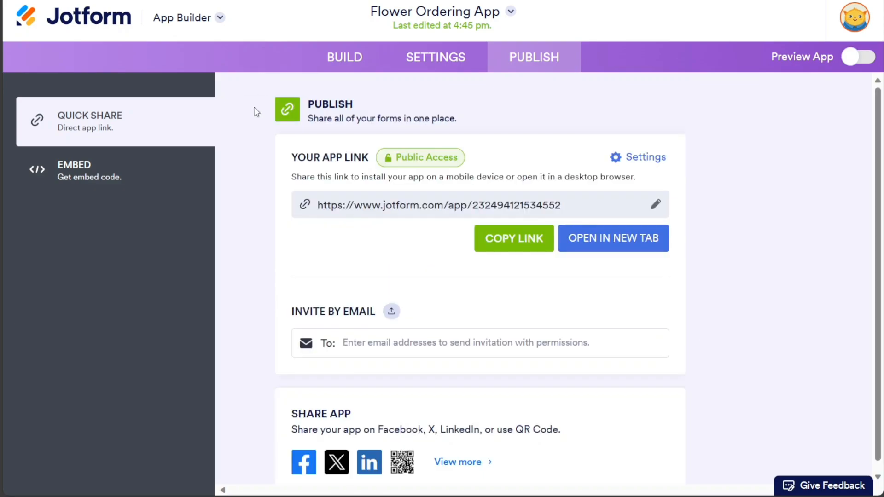
# Step: Copy the app's iframe embed code from the publishing options
pyautogui.click(612, 247)
pyautogui.click(118, 172)
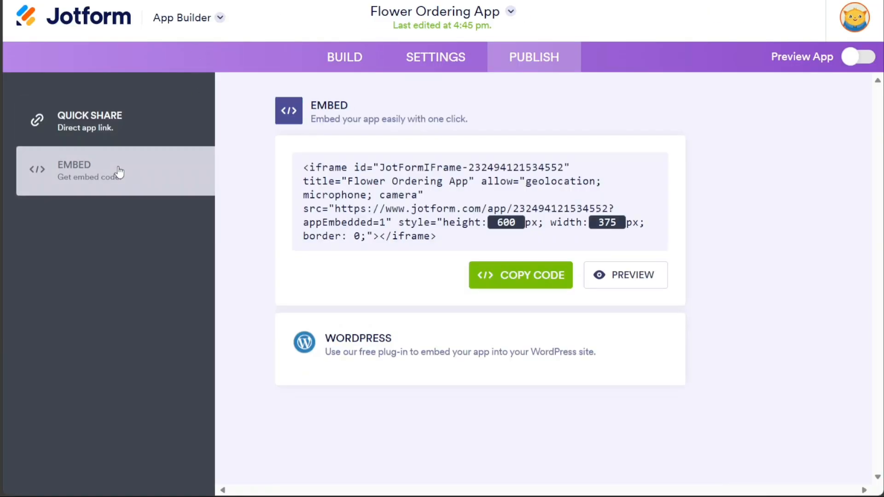
pyautogui.click(510, 275)
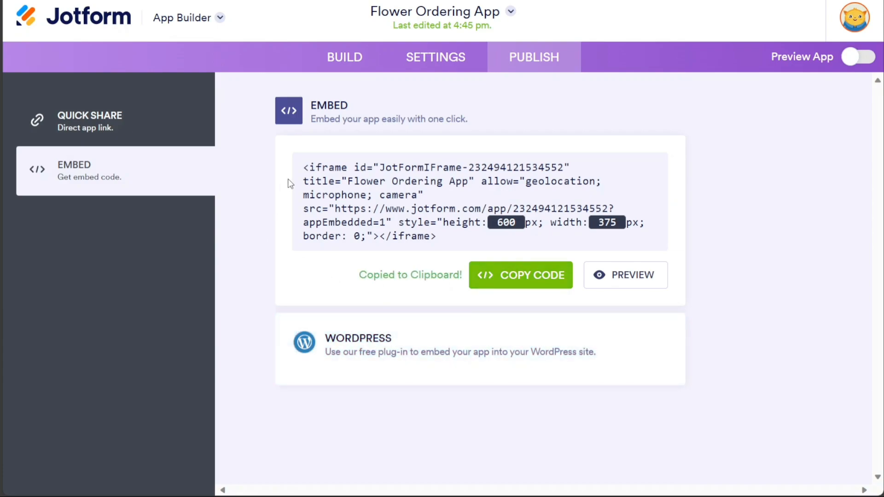
# Step: In the live store's Bouquet Shop, mark Chrysanthemums and Subtle Freshness: Roses and Lilies as favorites
pyautogui.click(147, 126)
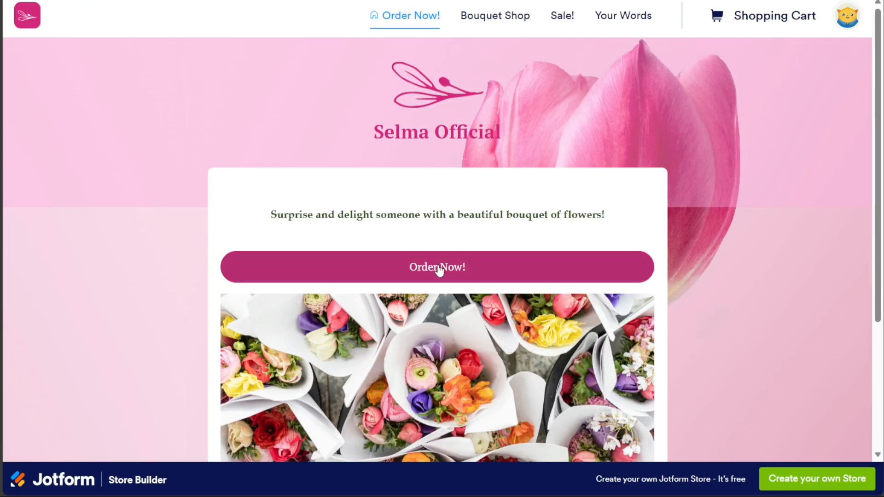
pyautogui.click(438, 269)
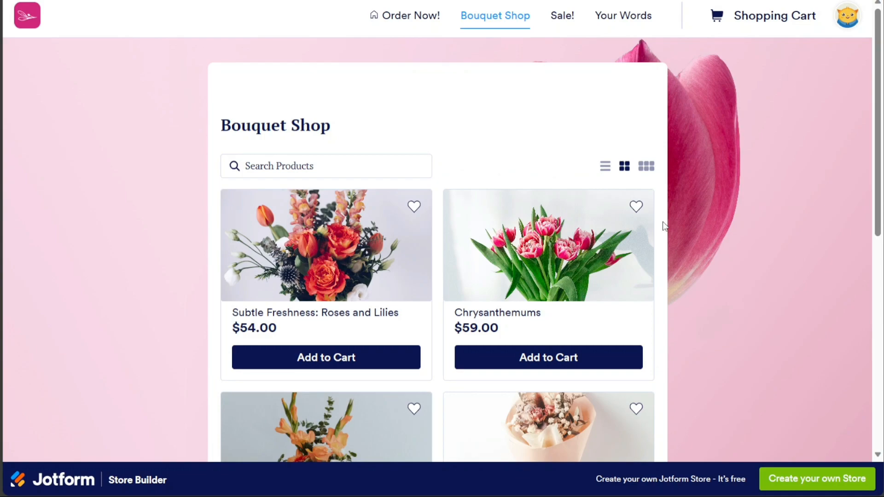
pyautogui.click(636, 206)
pyautogui.click(414, 207)
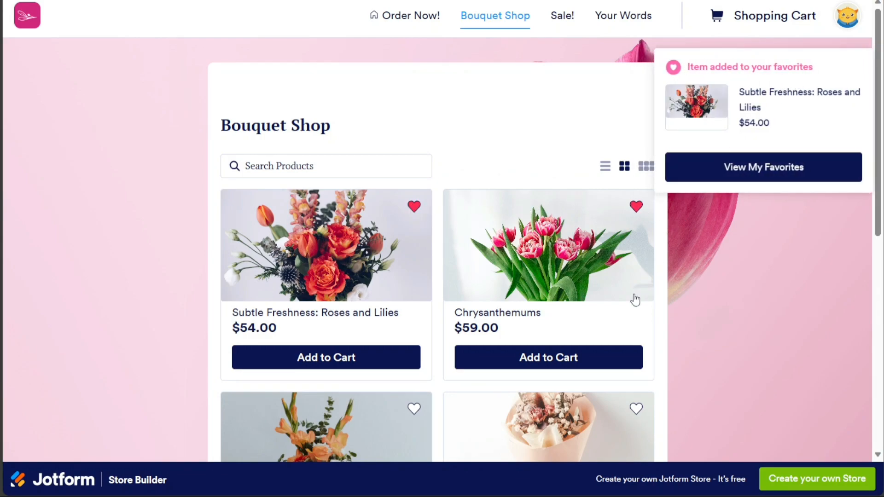
# Step: Add Chrysanthemums and Subtle Freshness: Roses and Lilies to the shopping cart and open the cart
pyautogui.click(564, 357)
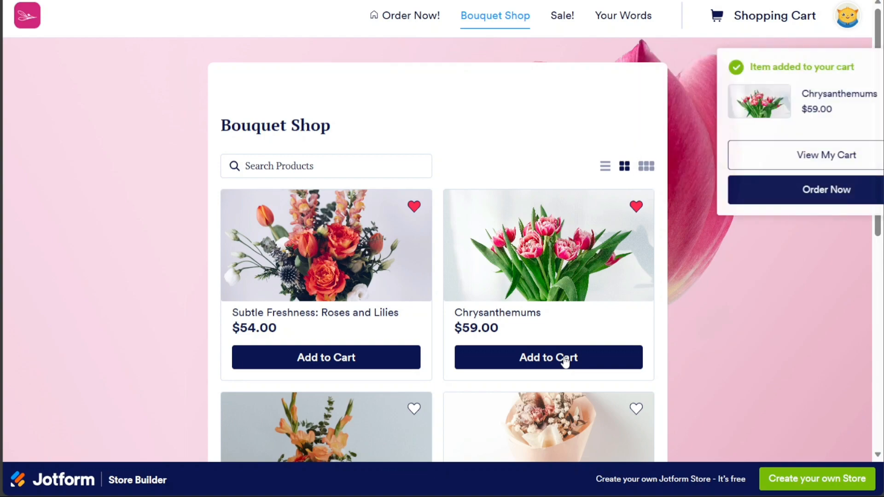
pyautogui.click(380, 362)
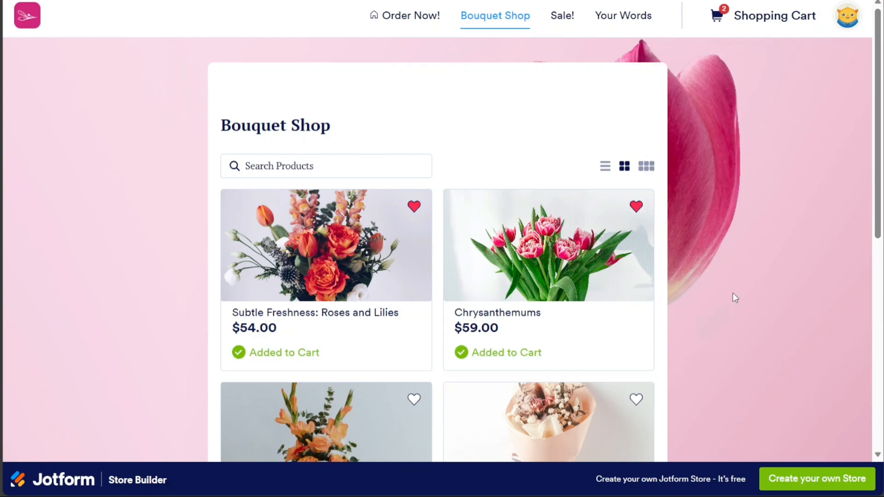
pyautogui.click(771, 17)
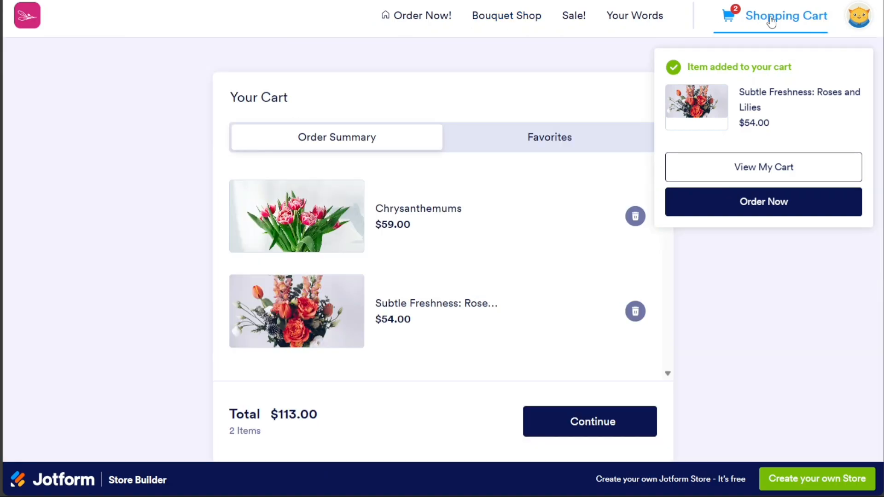